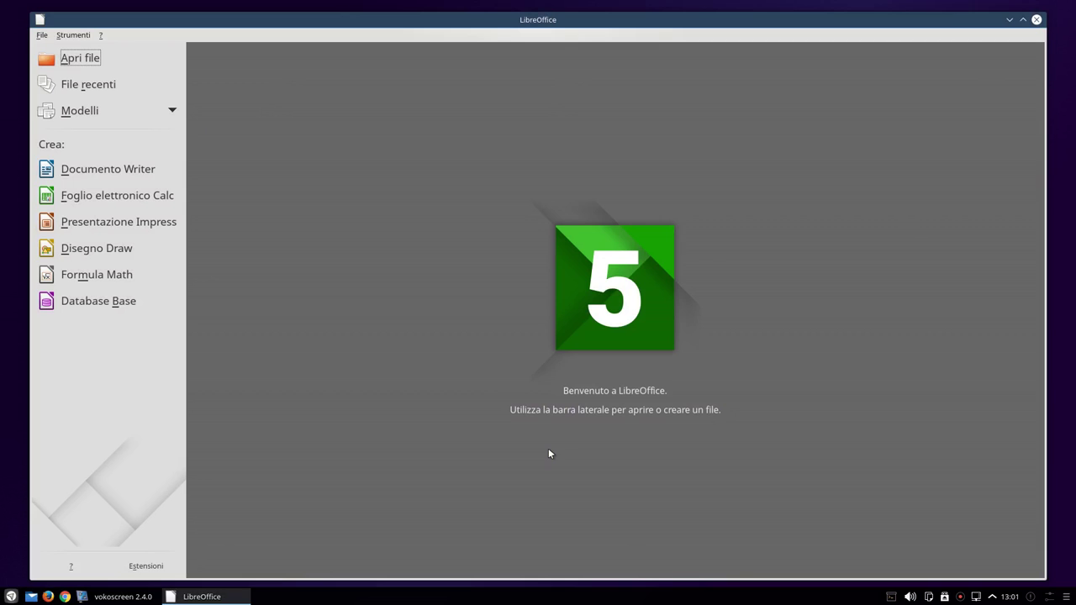
Create a blank Writer document, look over the commands under Strumenti, and close LibreOffice.
left_click(132, 169)
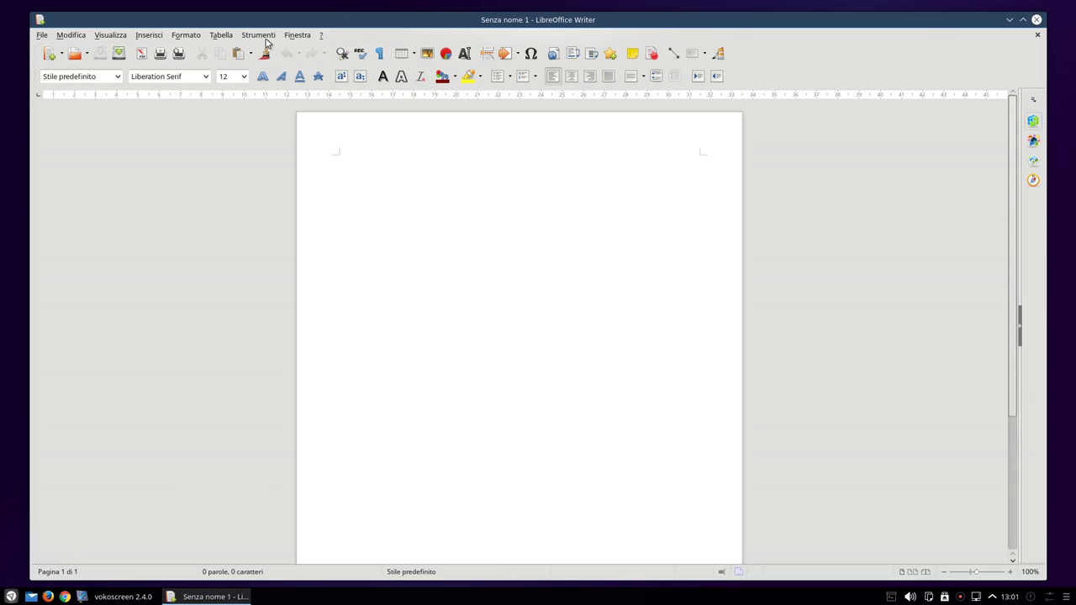
left_click(262, 36)
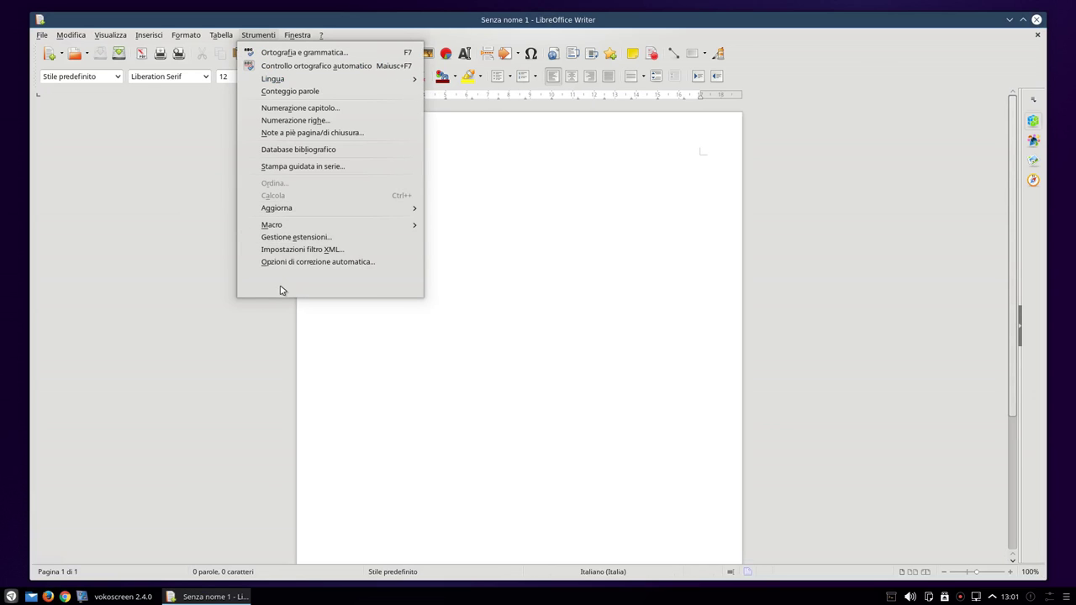
left_click(1040, 20)
left_click(1040, 20)
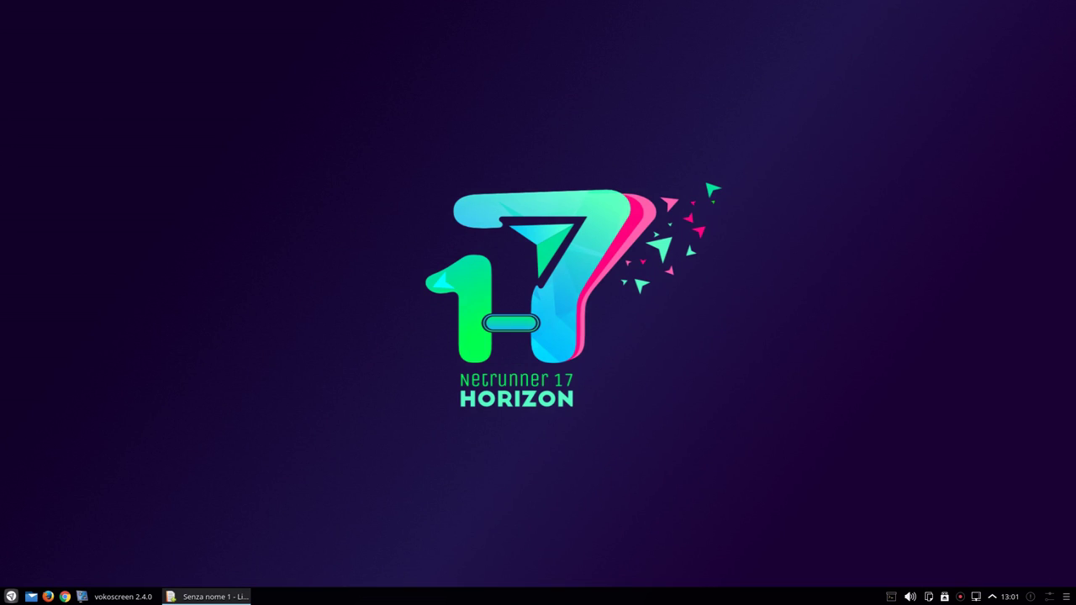
Browse the Ufficio applications, open Centro d'informazione, view About System in an enlarged window, and close it.
key("alt+F1")
mouse_move(44, 519)
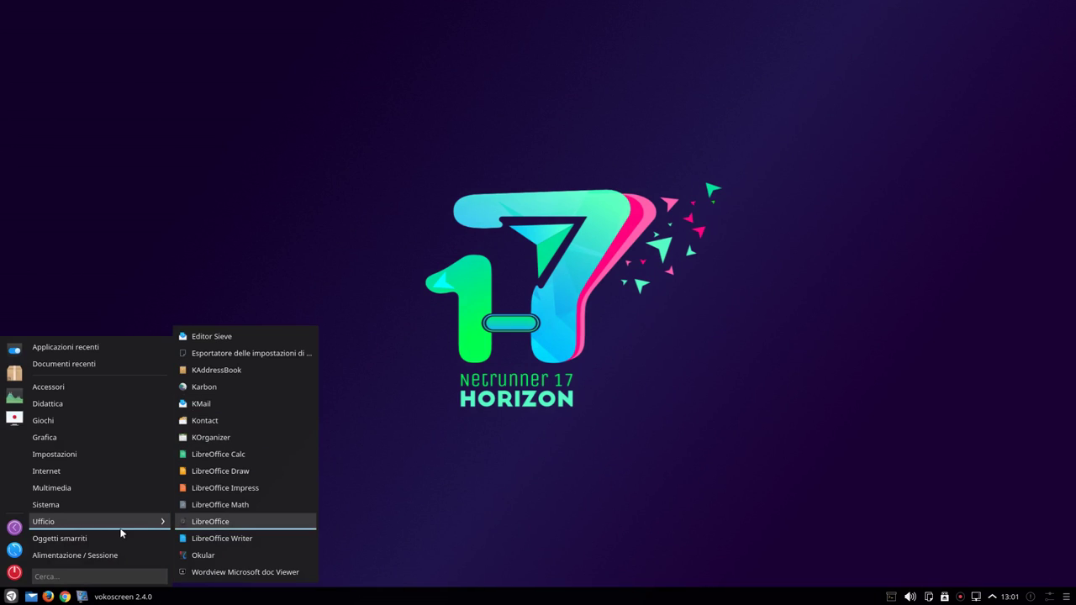
mouse_move(114, 507)
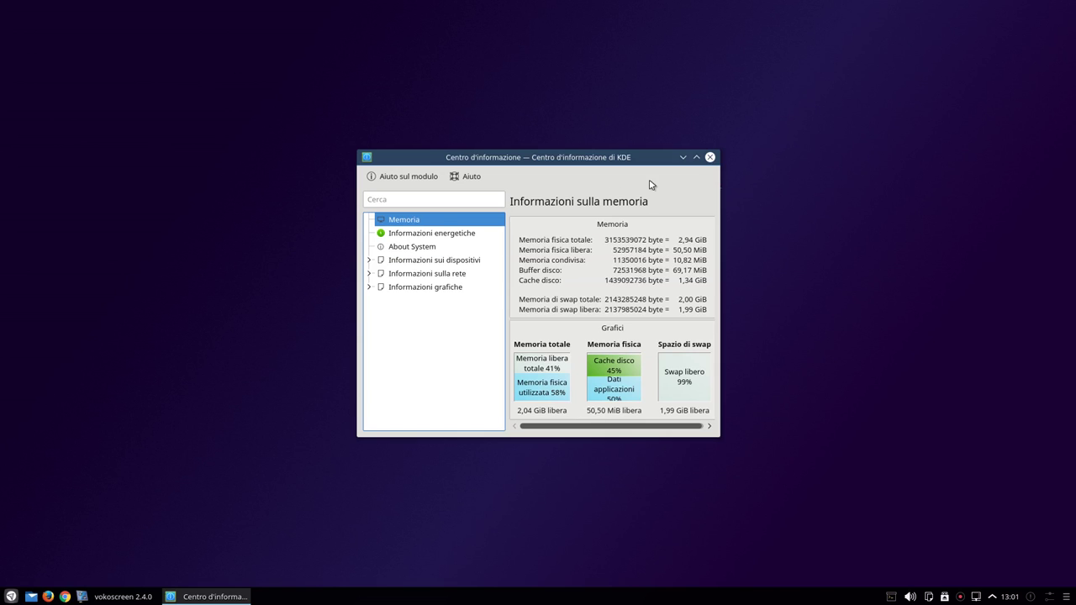
left_click(433, 247)
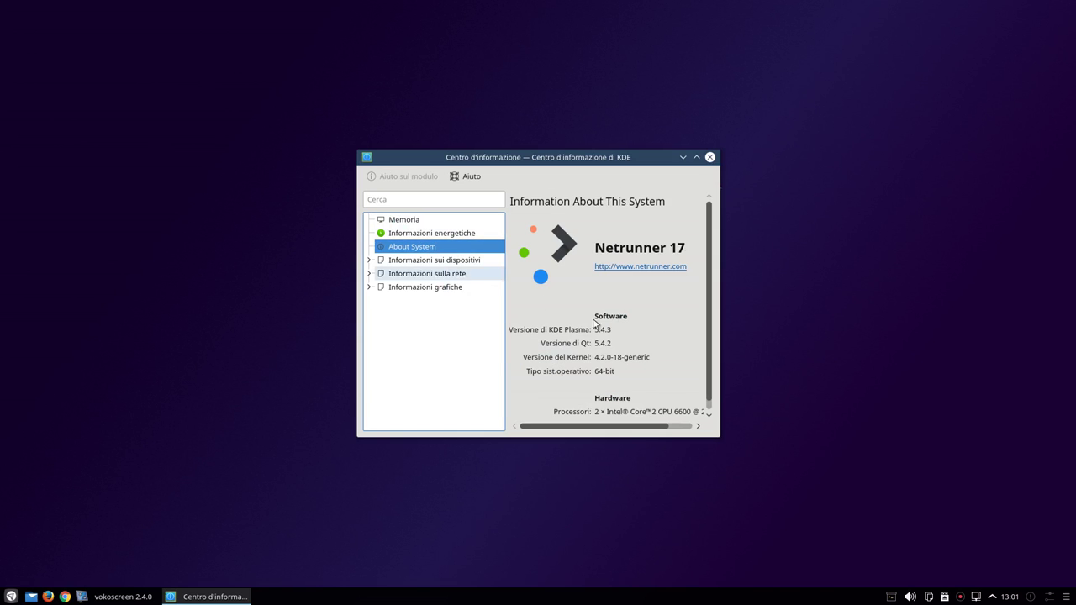
left_click_drag(717, 435, 866, 472)
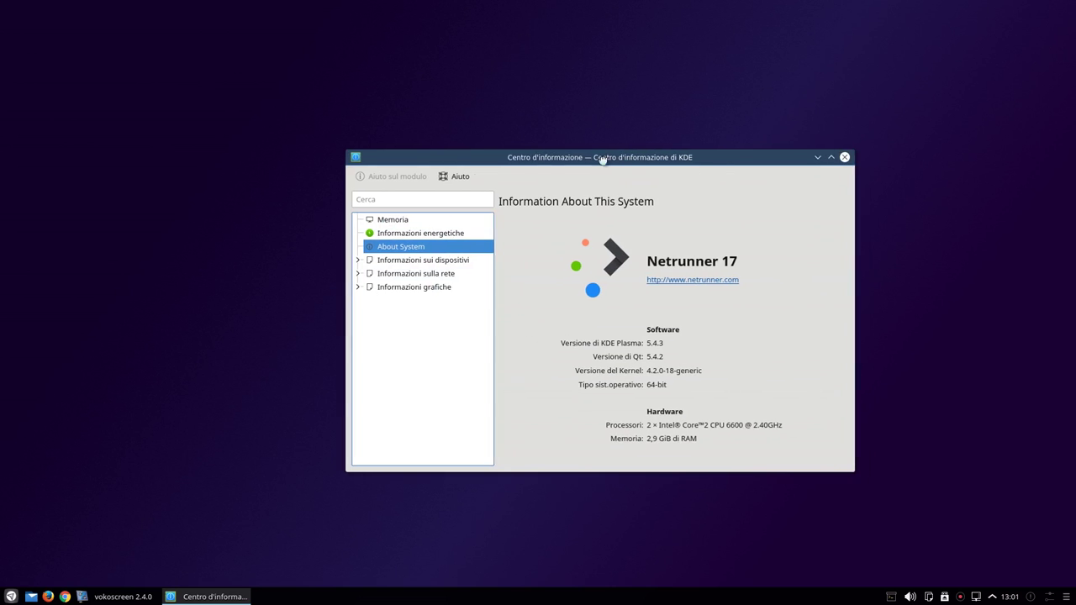
left_click(804, 144)
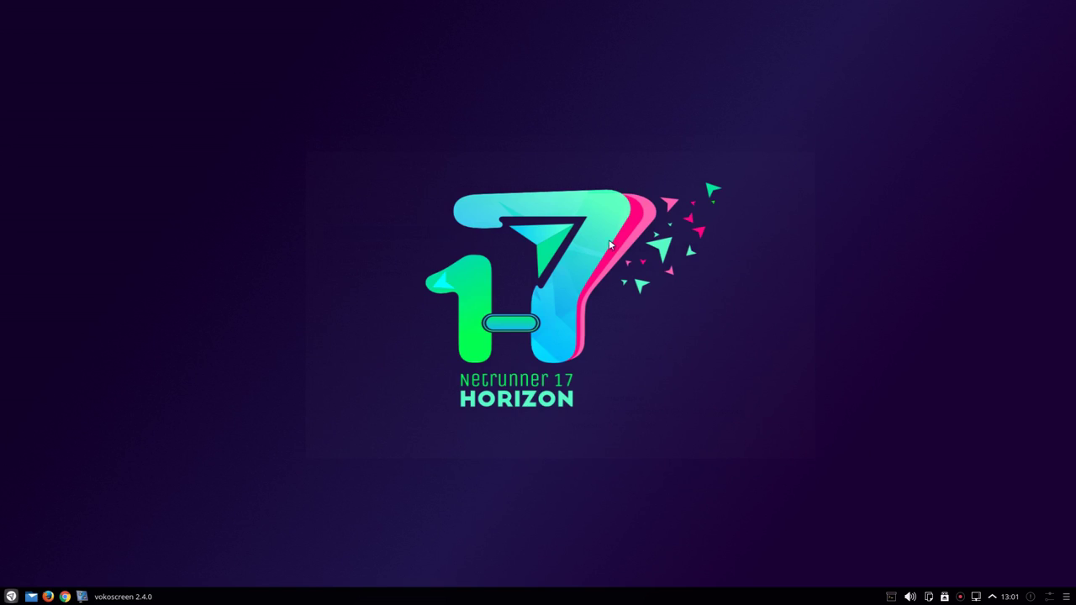
Launch Muon Discover from the Sistema applications and show its software sources page.
key("super")
mouse_move(74, 552)
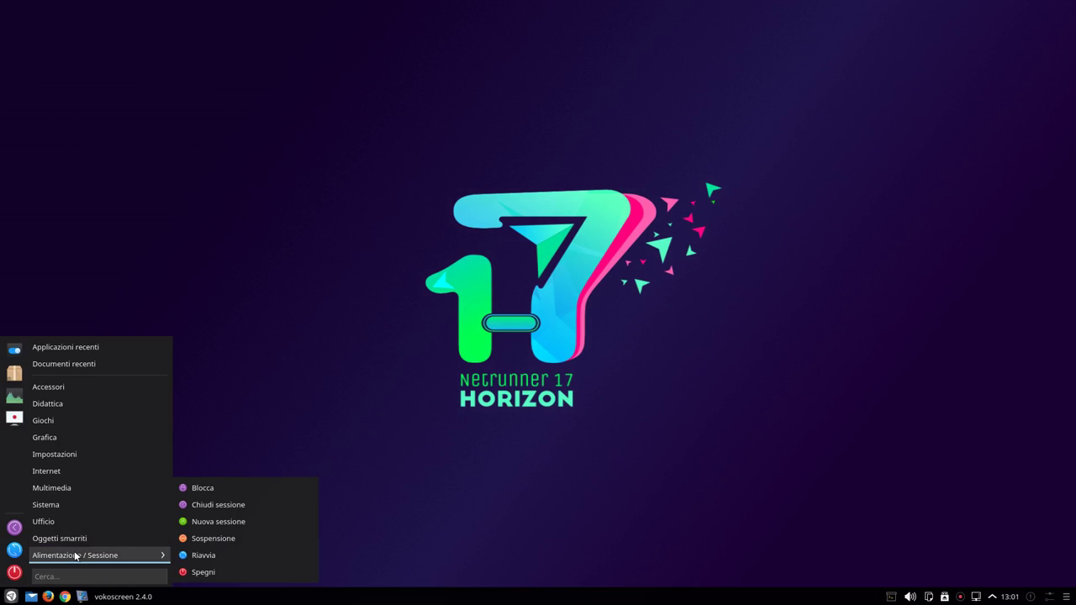
mouse_move(91, 536)
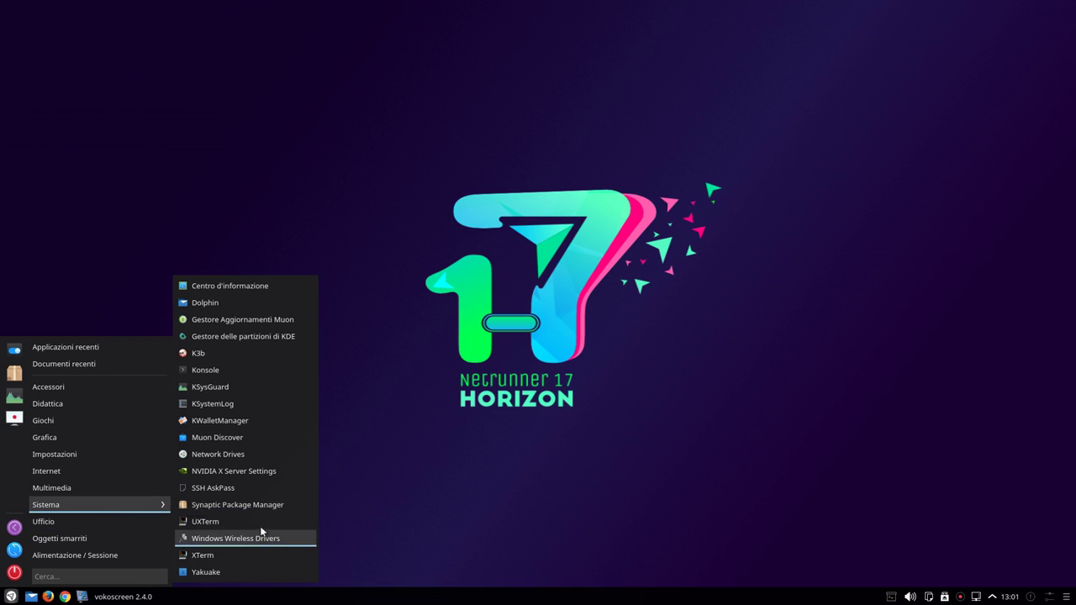
left_click(274, 438)
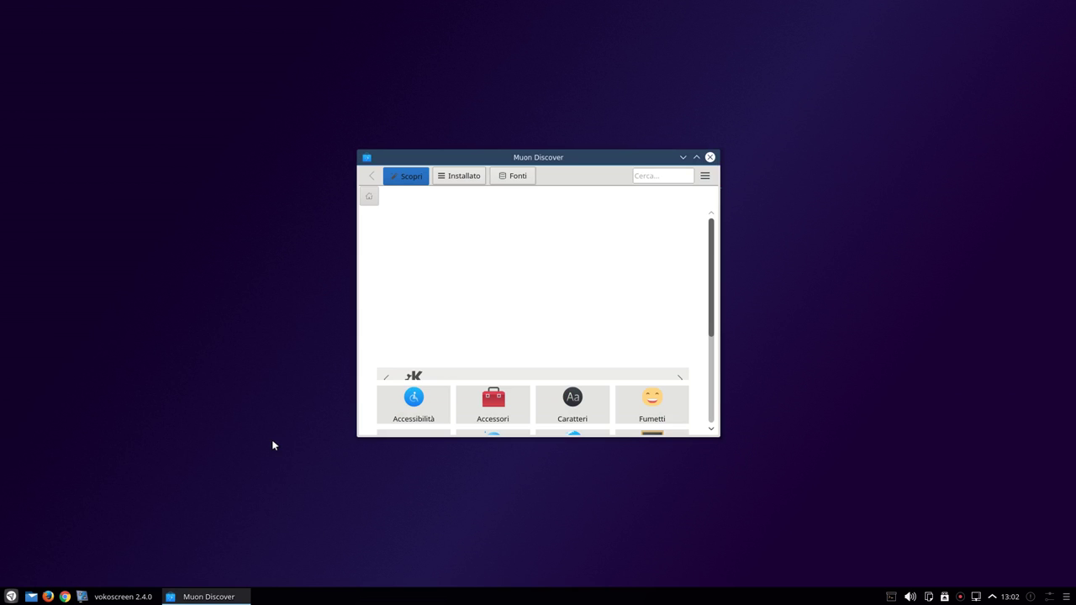
left_click(503, 177)
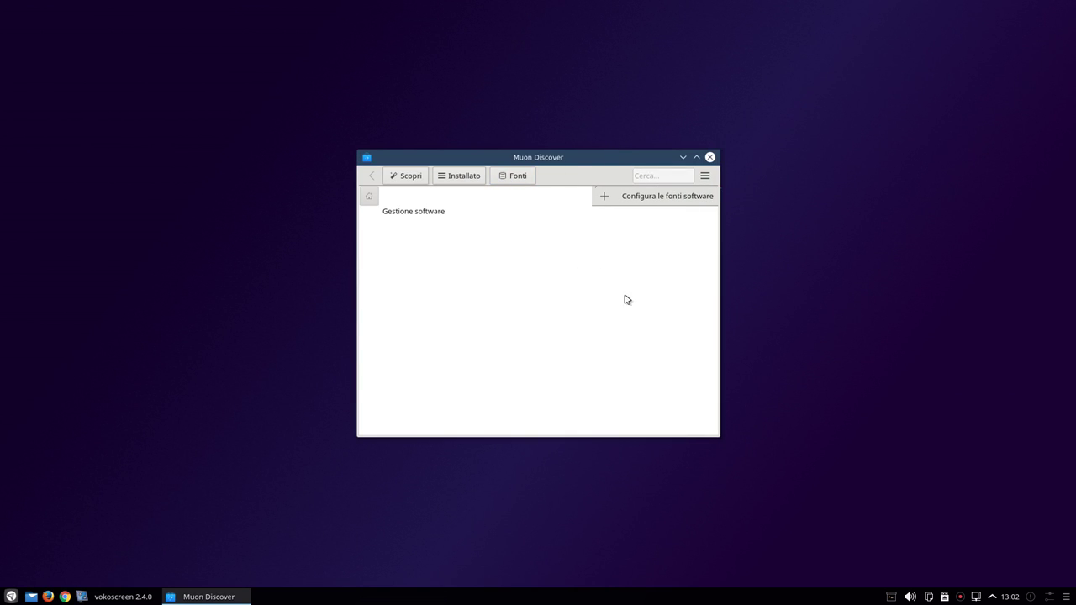
Maximize Muon Discover and open the software sources configuration, authenticating with the root password.
left_click(696, 158)
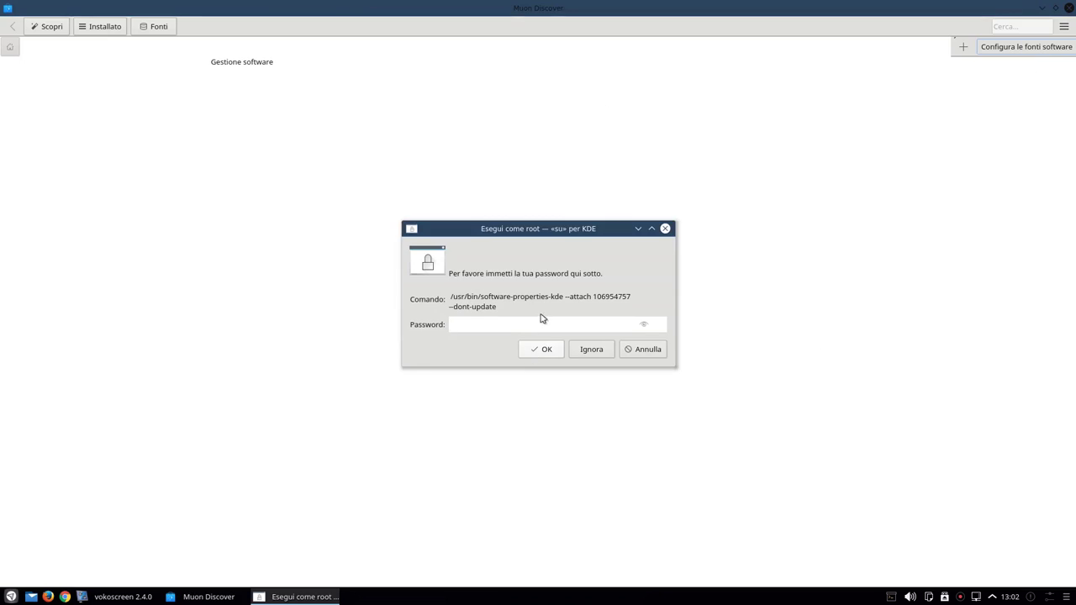
type("********")
key("Return")
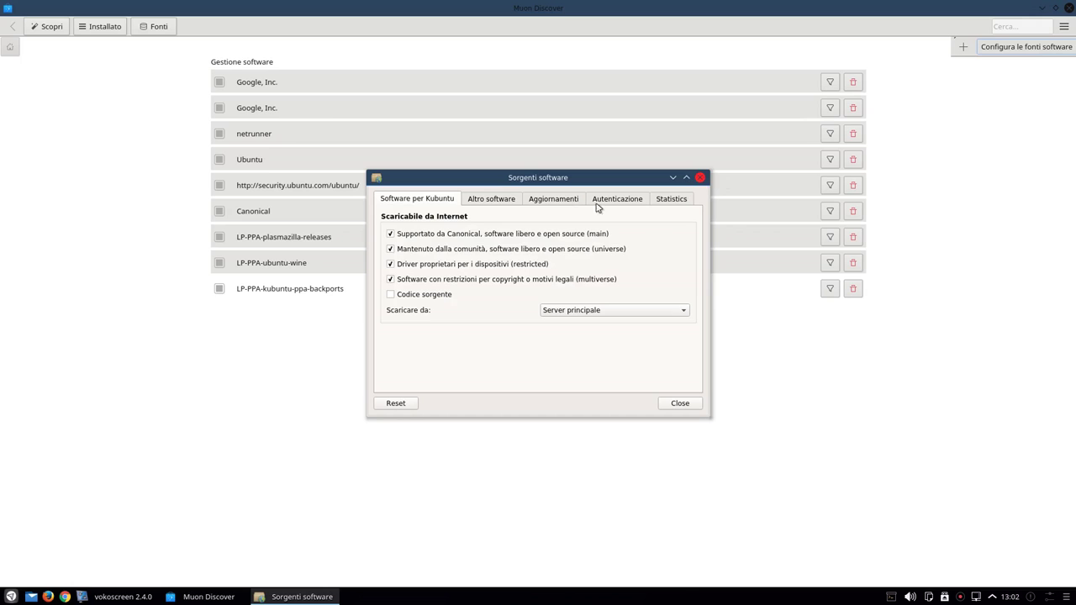
Review the repositories listed under Altro software, and close the sources dialog and Muon Discover.
left_click(501, 200)
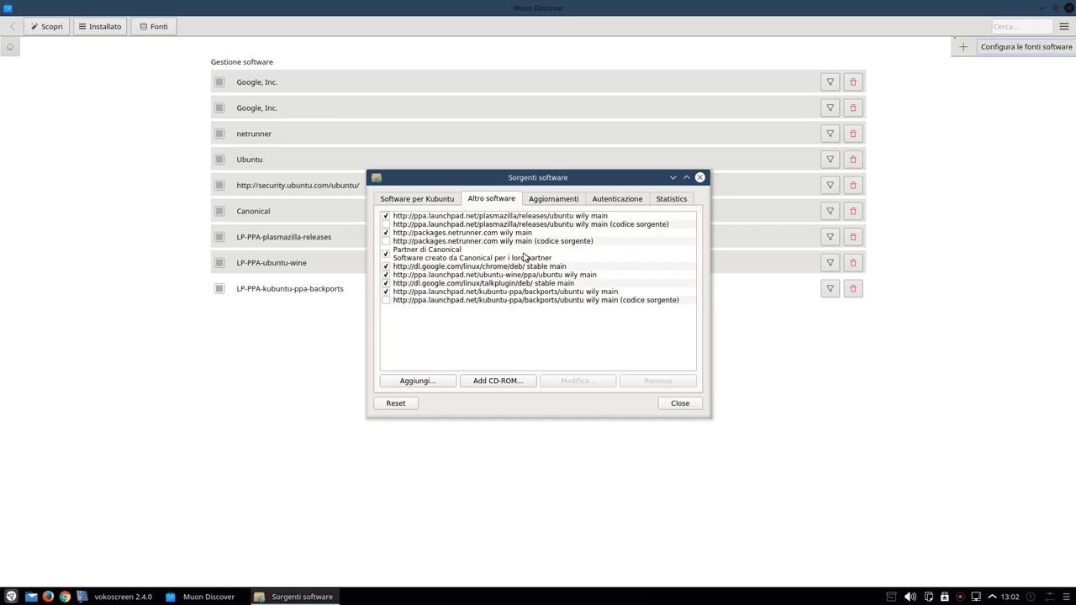
left_click_drag(535, 177, 554, 321)
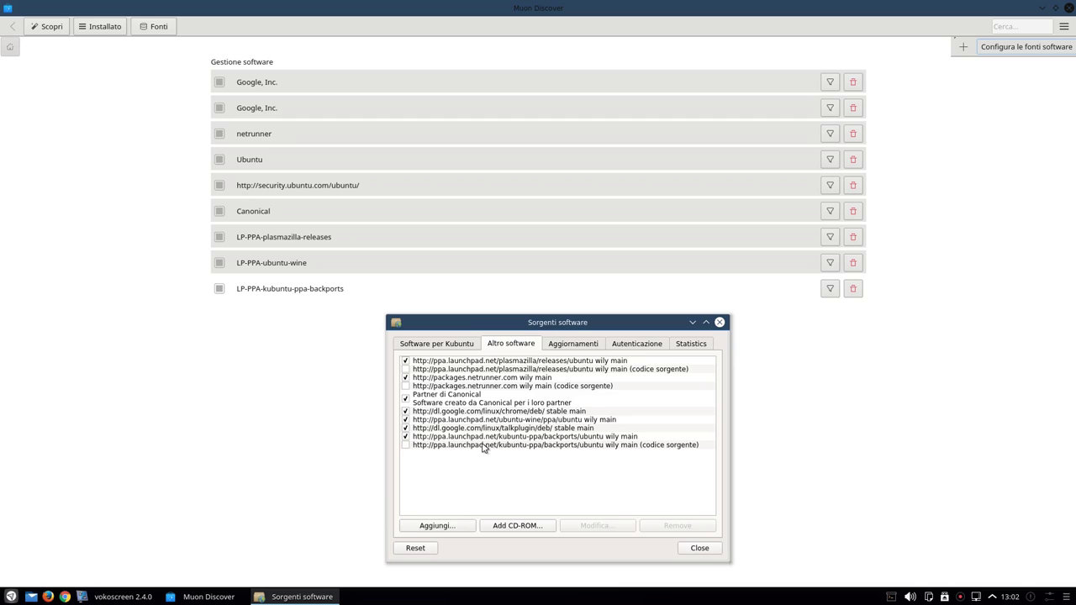
left_click(719, 322)
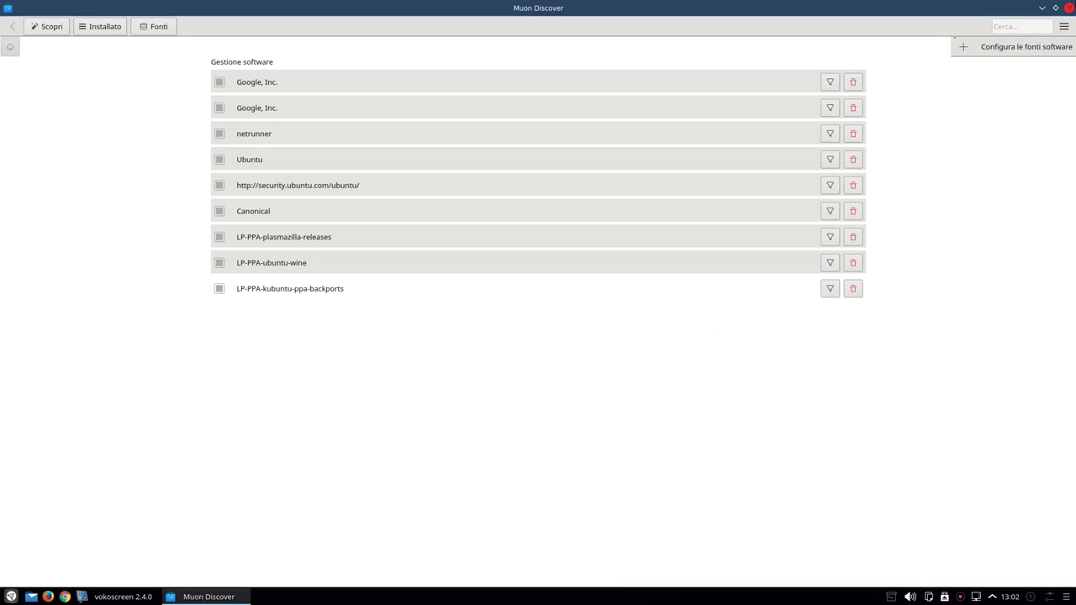
key("ctrl+q")
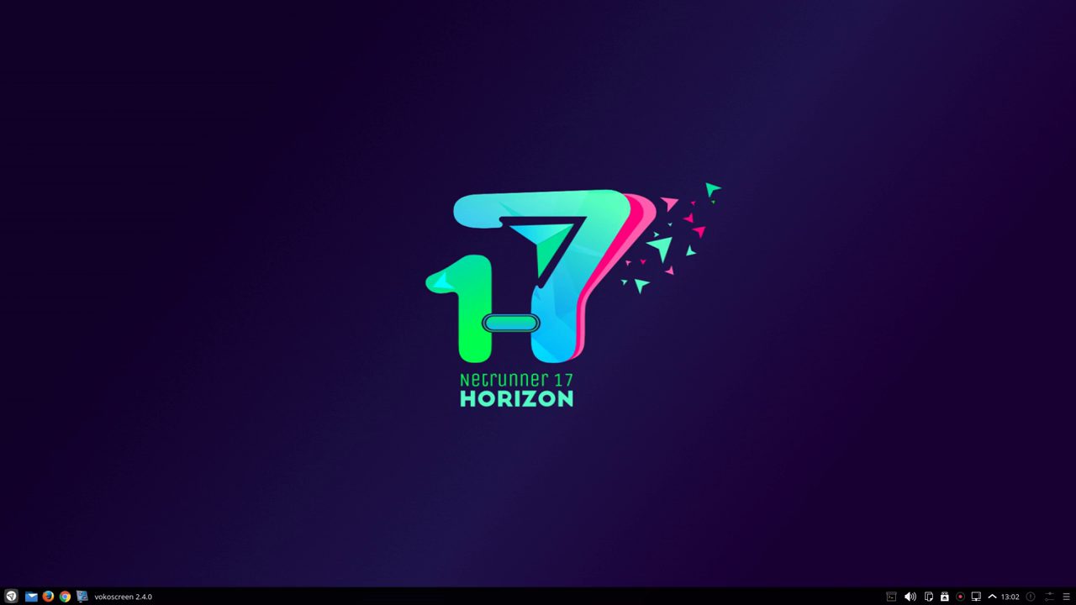
Browse the Giochi and Grafica application categories, and open Impostazioni di sistema.
key("super")
mouse_move(64, 421)
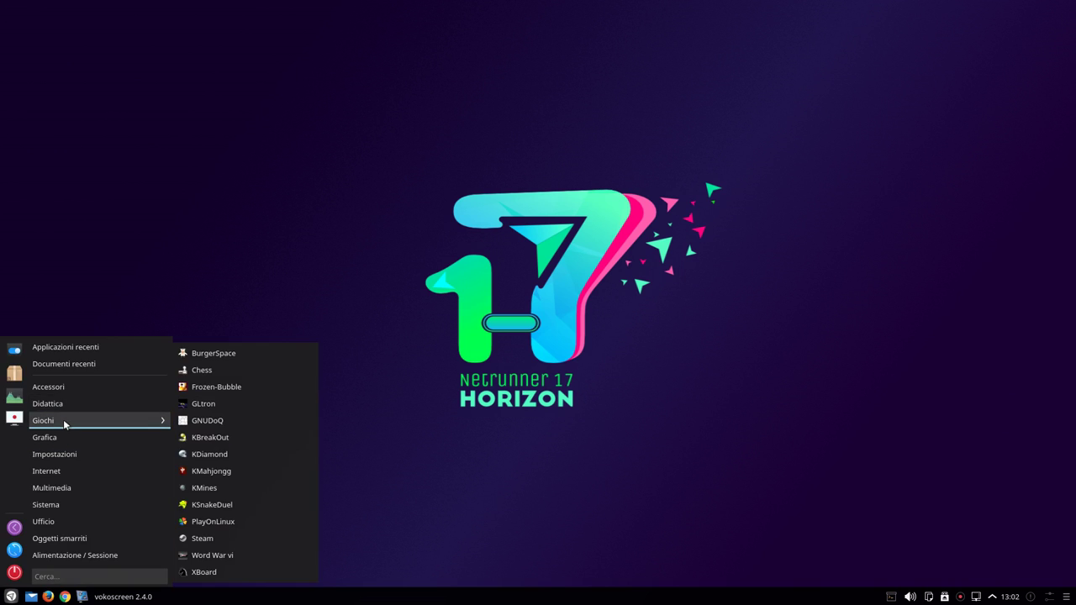
mouse_move(50, 439)
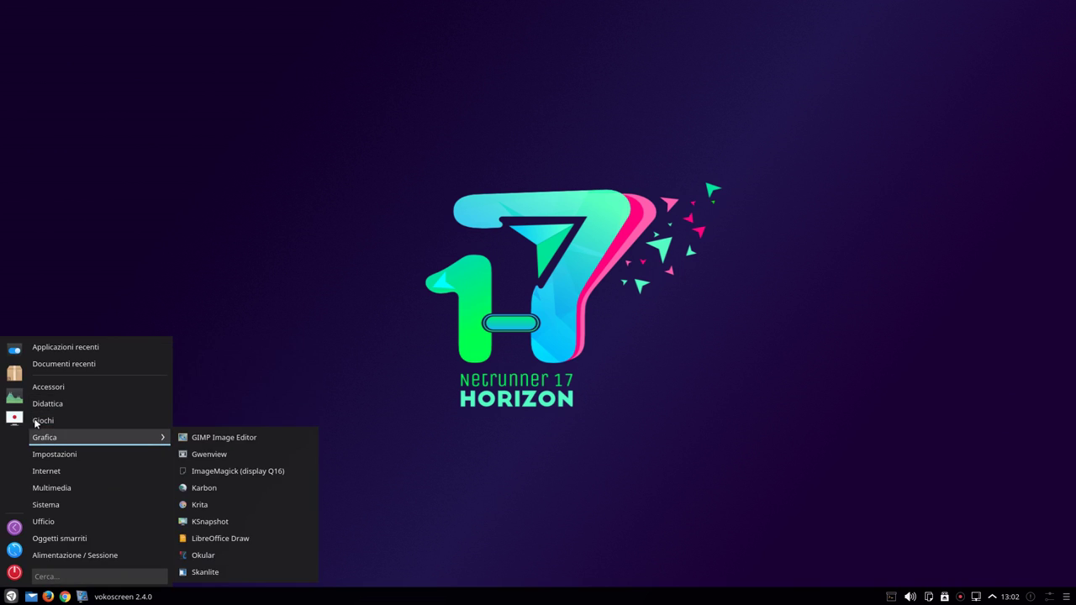
left_click(16, 354)
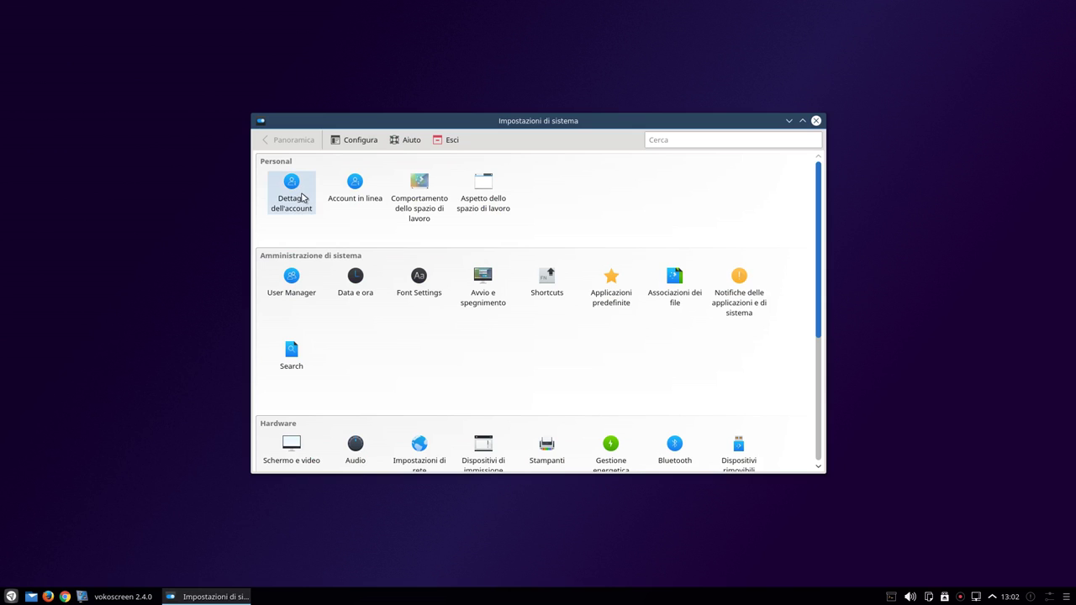
Examine the Formats and Portafogli di KDE pages in Dettagli dell'account, and return to the settings overview.
left_click(300, 199)
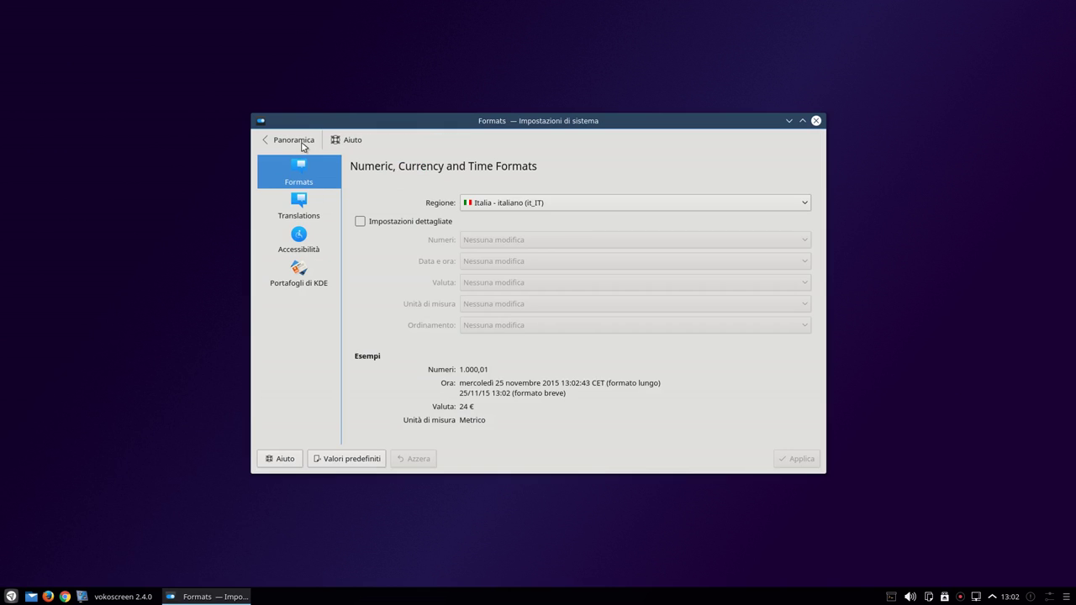
left_click(294, 140)
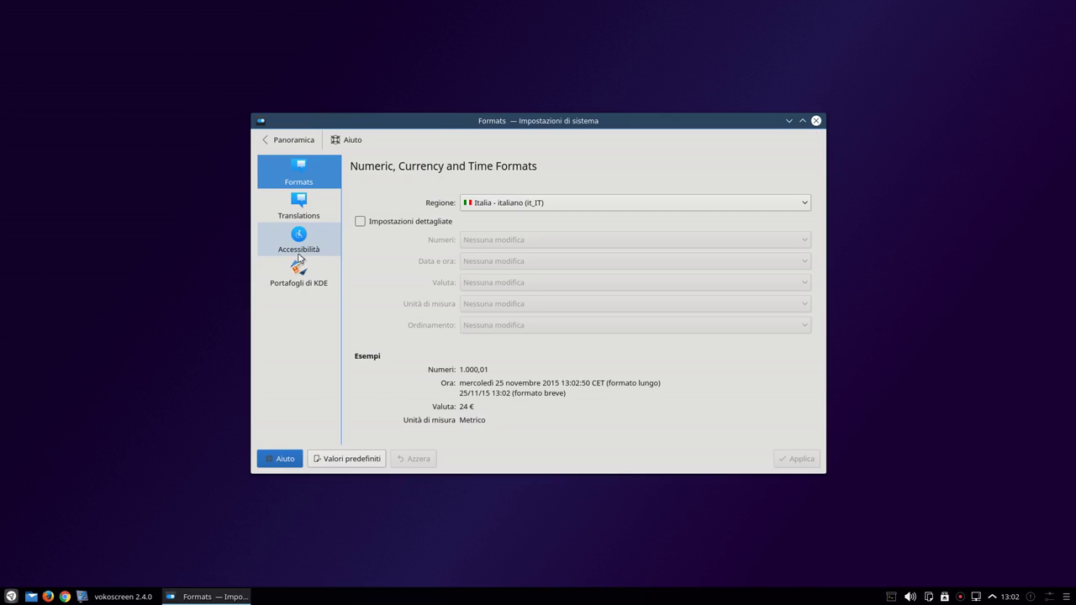
left_click(301, 275)
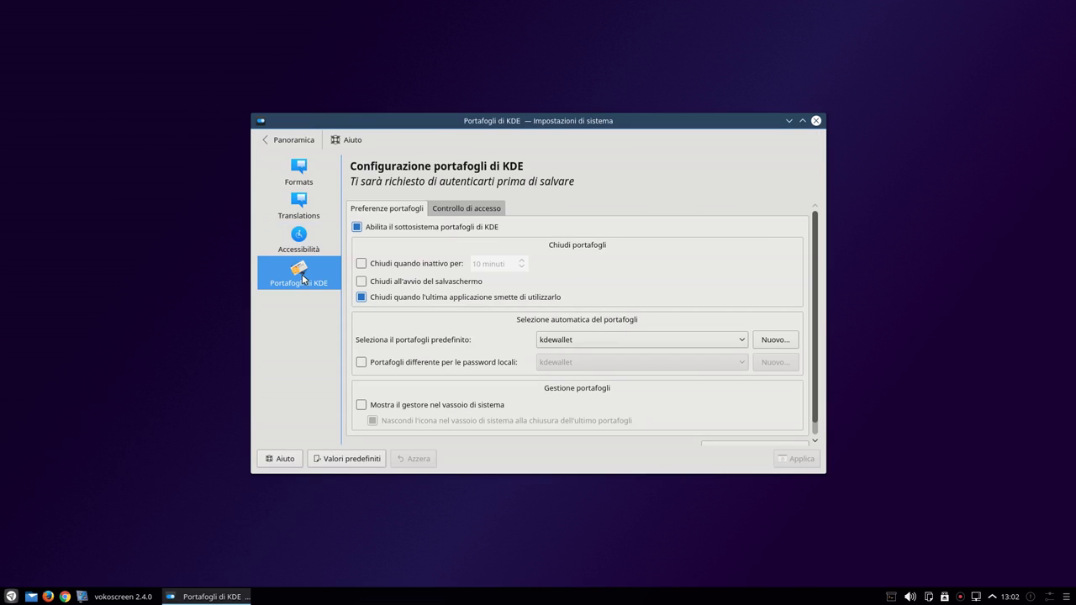
left_click(299, 141)
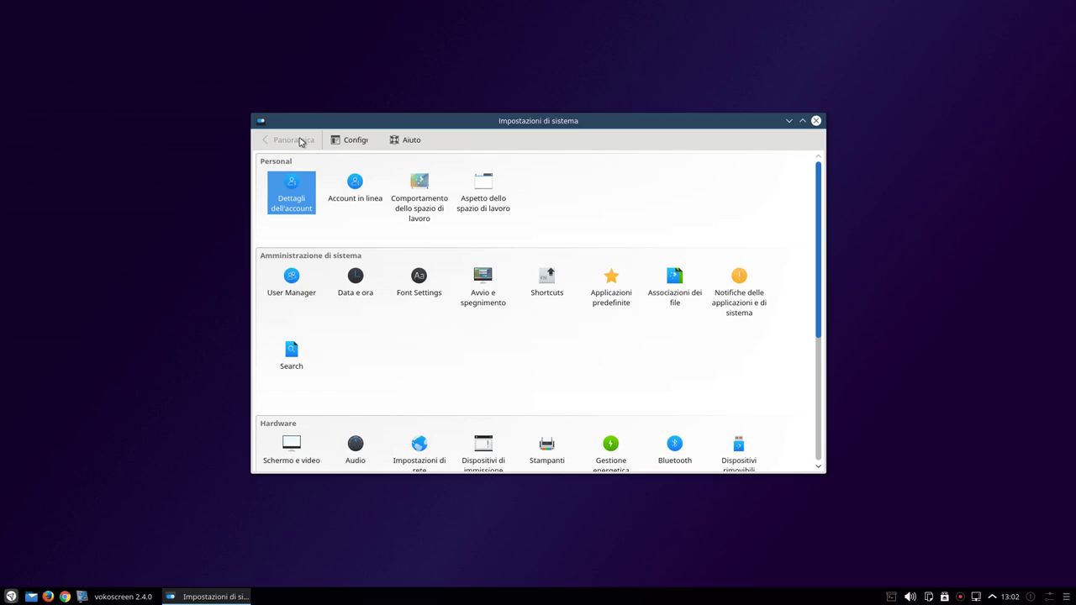
Examine the Spazio di lavoro, Compositor and Effetti del desktop settings in Comportamento dello spazio di lavoro, looking through the available effects.
left_click(425, 187)
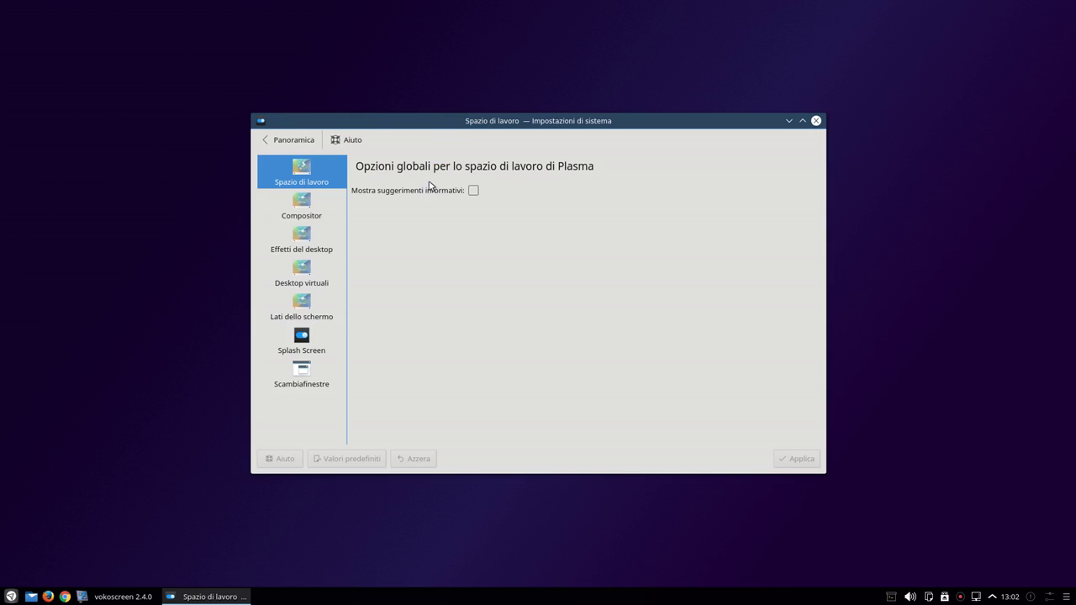
left_click(296, 203)
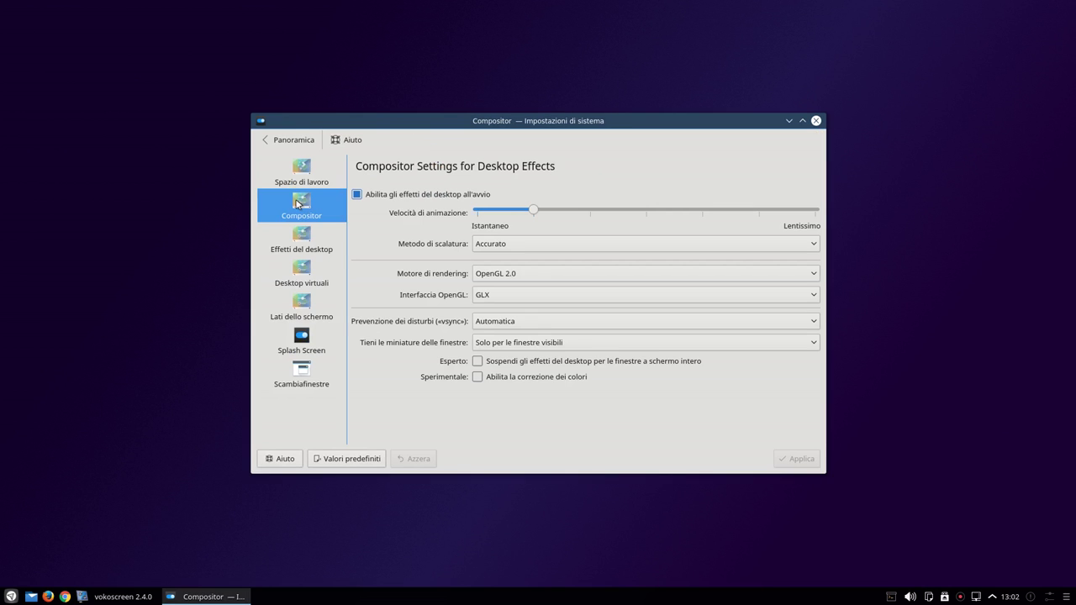
left_click(287, 232)
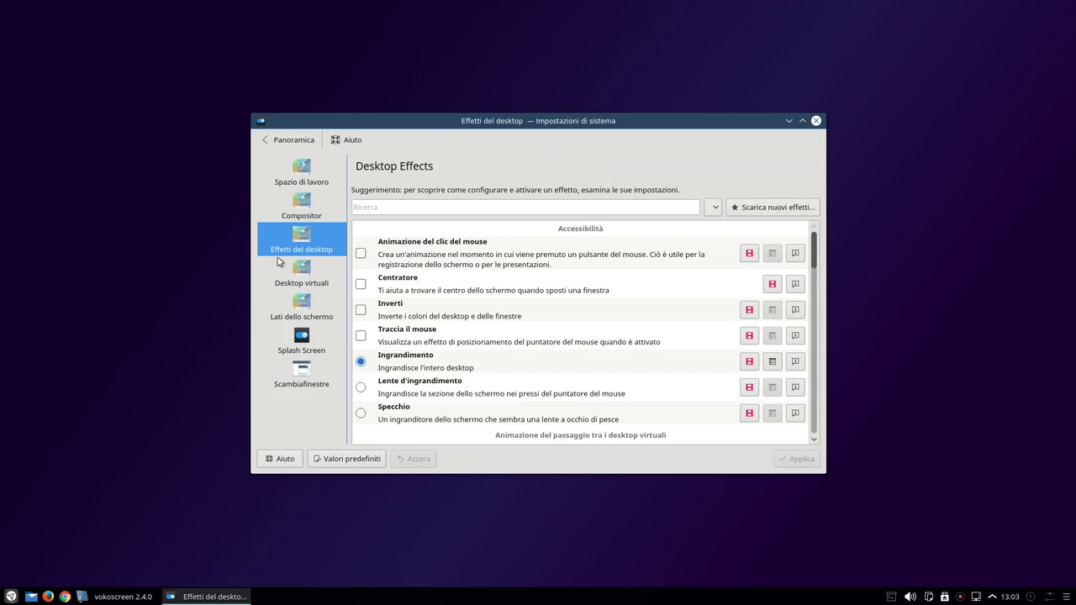
scroll(552, 323, "down", 4)
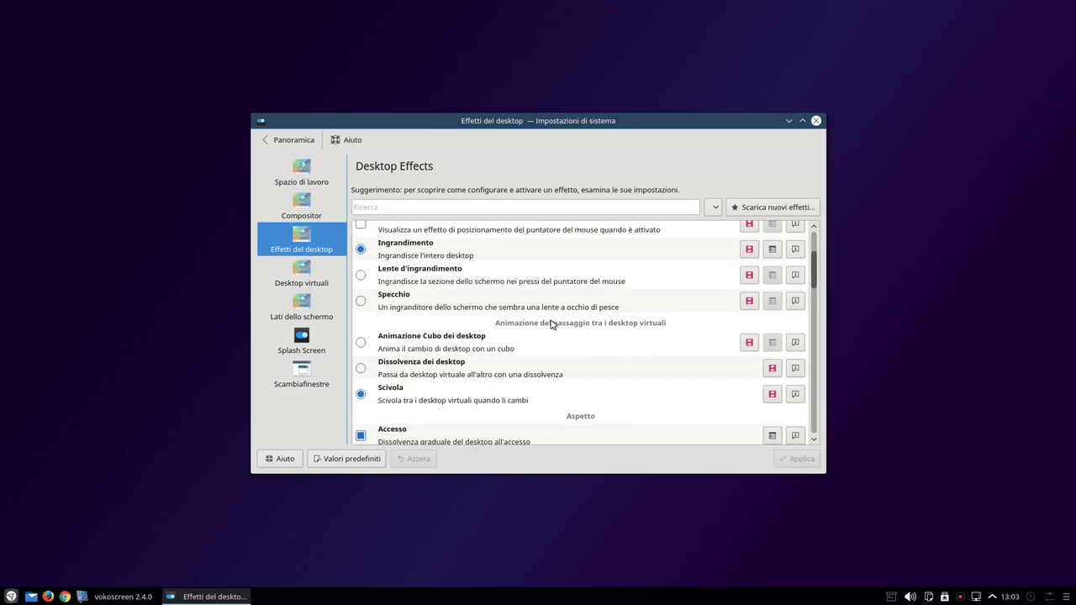
scroll(552, 325, "down", 8)
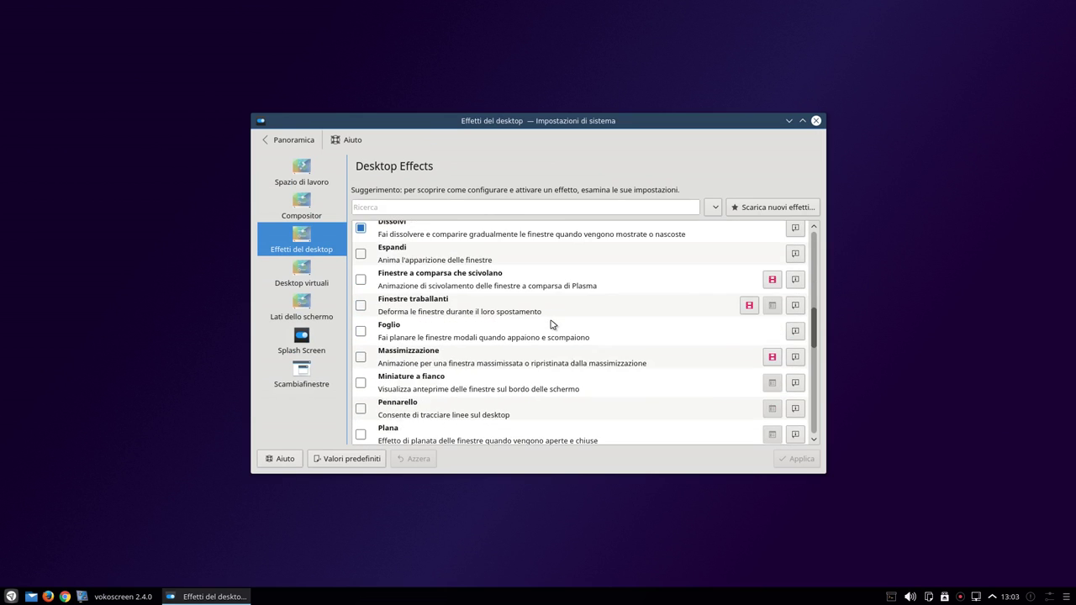
scroll(552, 325, "down", 5)
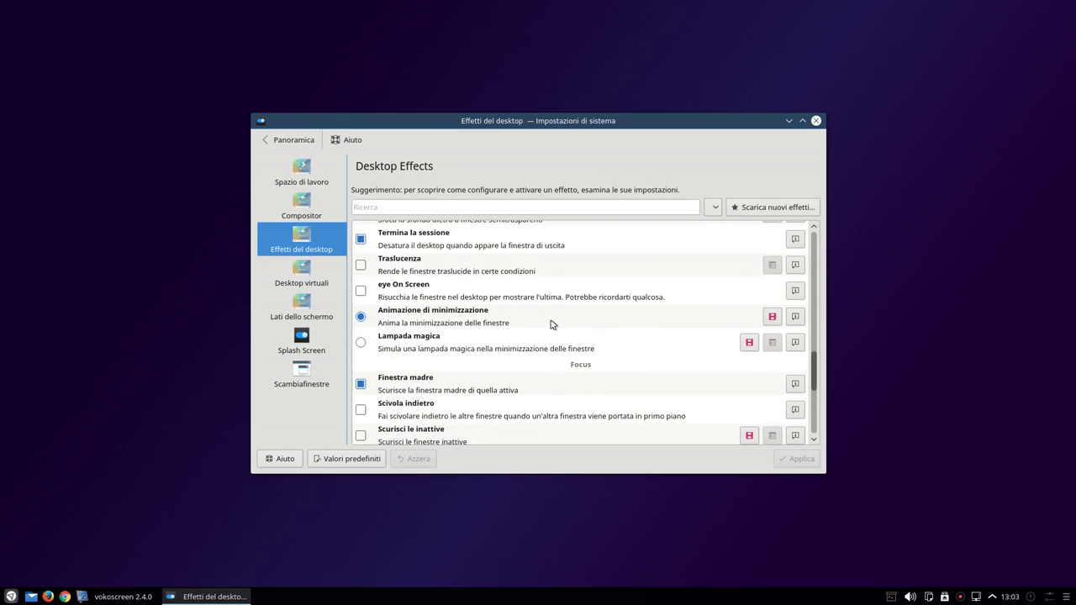
scroll(552, 325, "down", 5)
View the settings for Desktop virtuali, Lati dello schermo, Splash Screen and Scambiafinestre.
left_click(303, 280)
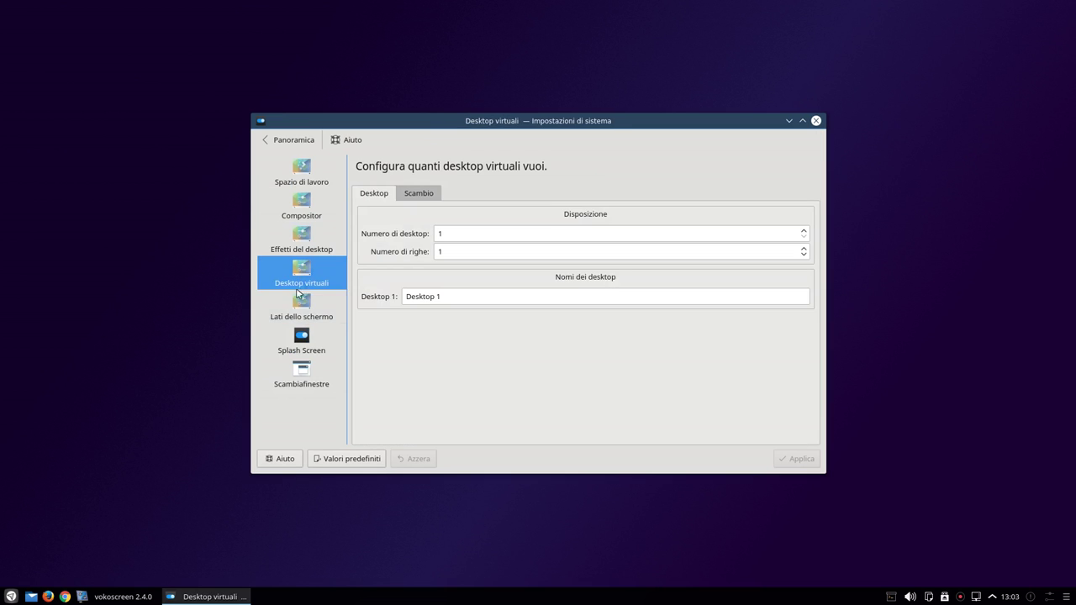
left_click(289, 312)
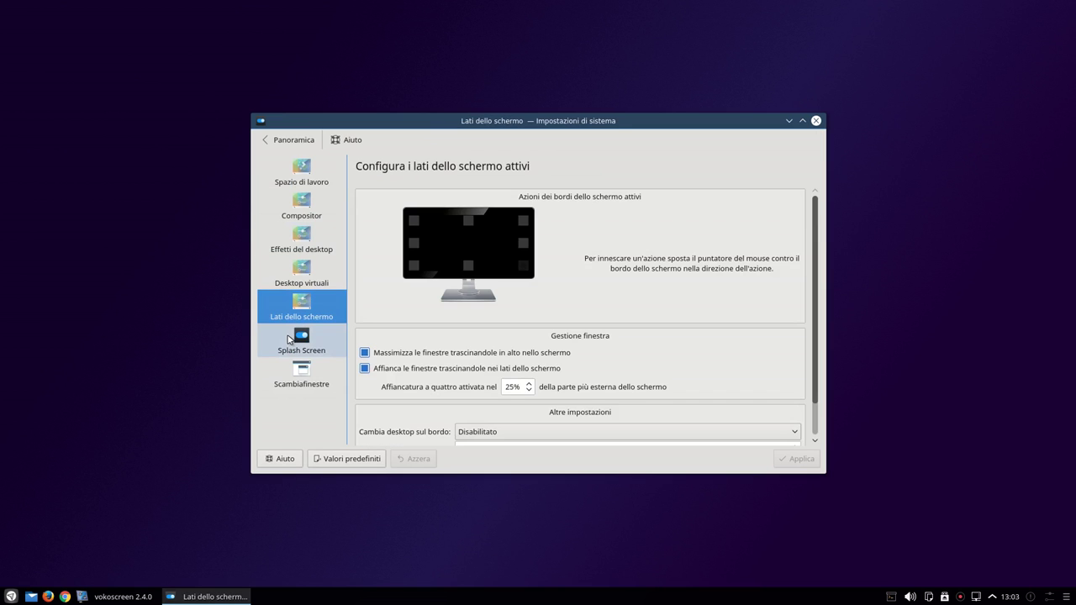
left_click(288, 337)
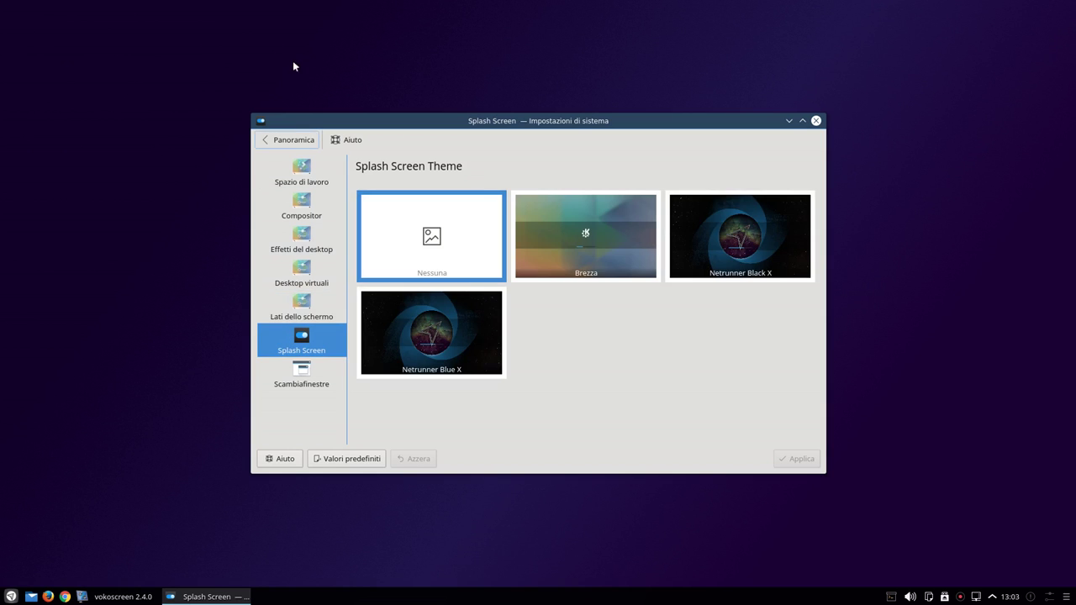
left_click(295, 388)
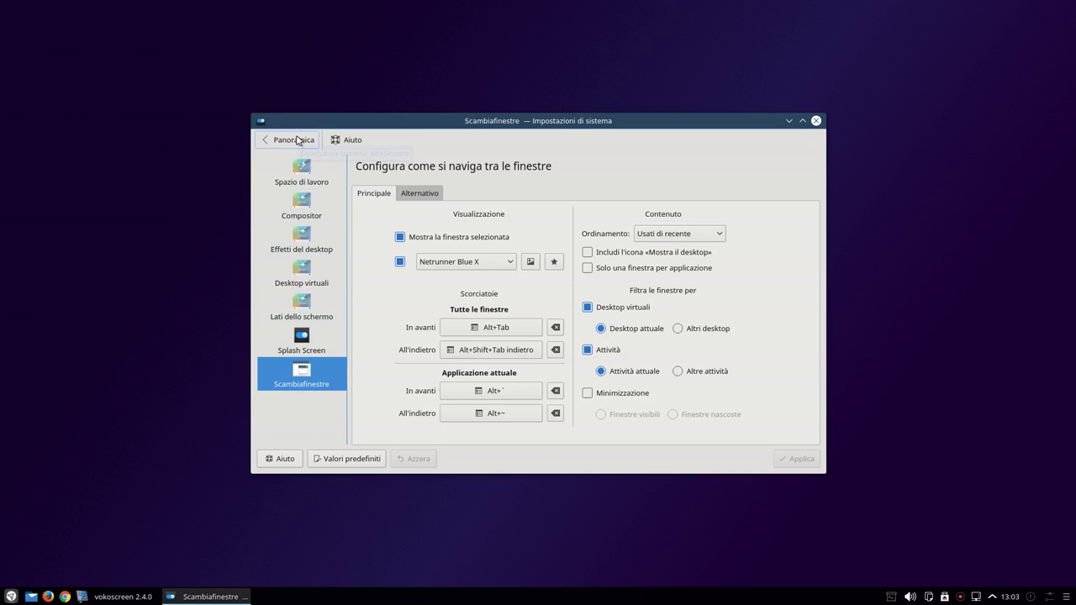
Return to the settings overview, open Aspetto dello spazio di lavoro, and apply the Netrunner Black X look and feel.
key("alt+Tab")
left_click(293, 145)
left_click(470, 195)
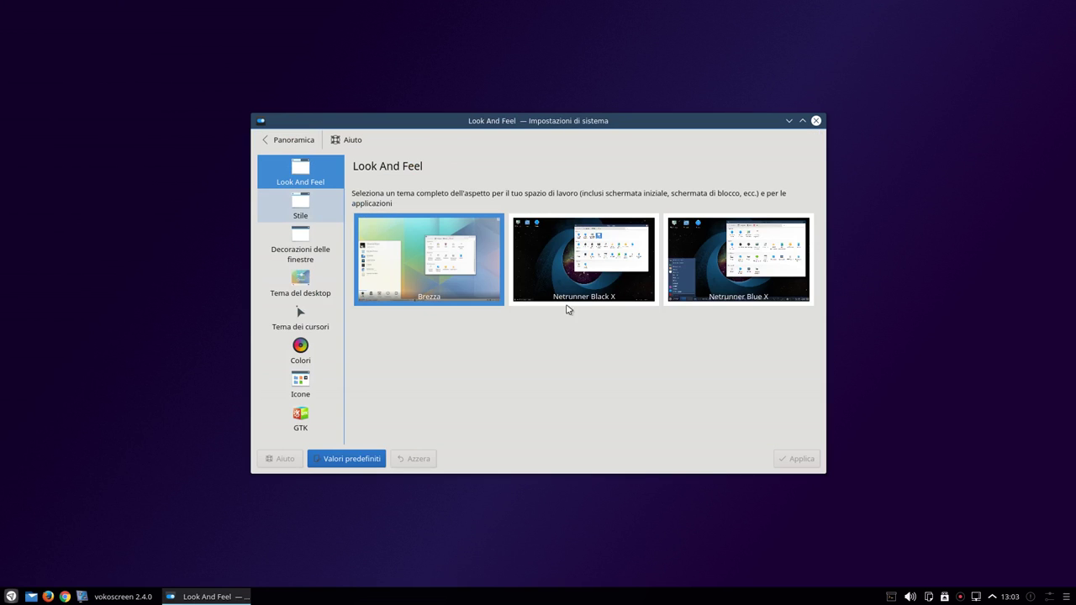
left_click(608, 289)
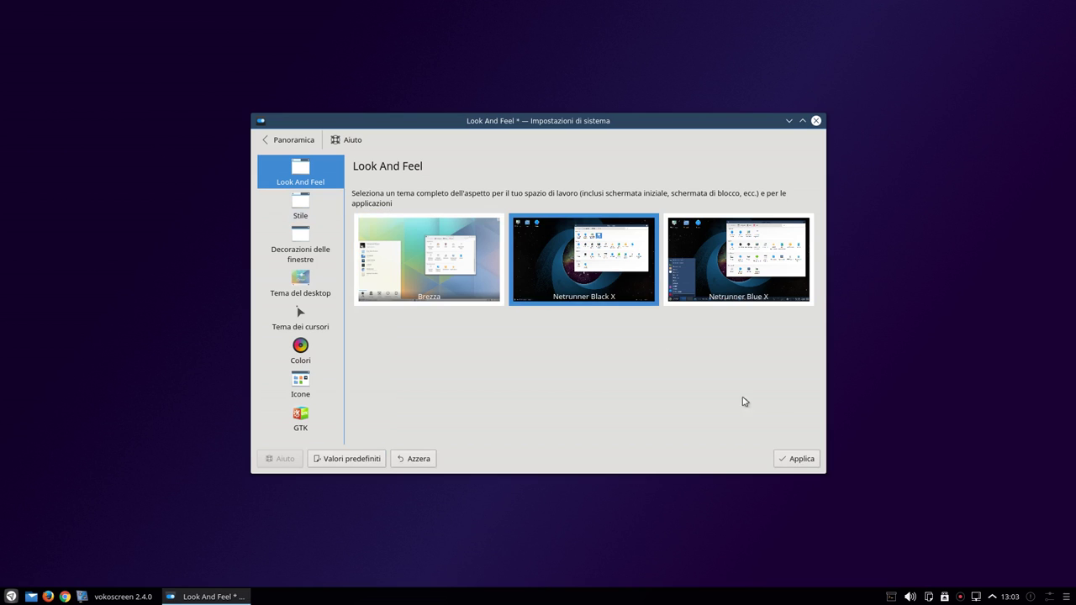
left_click(788, 457)
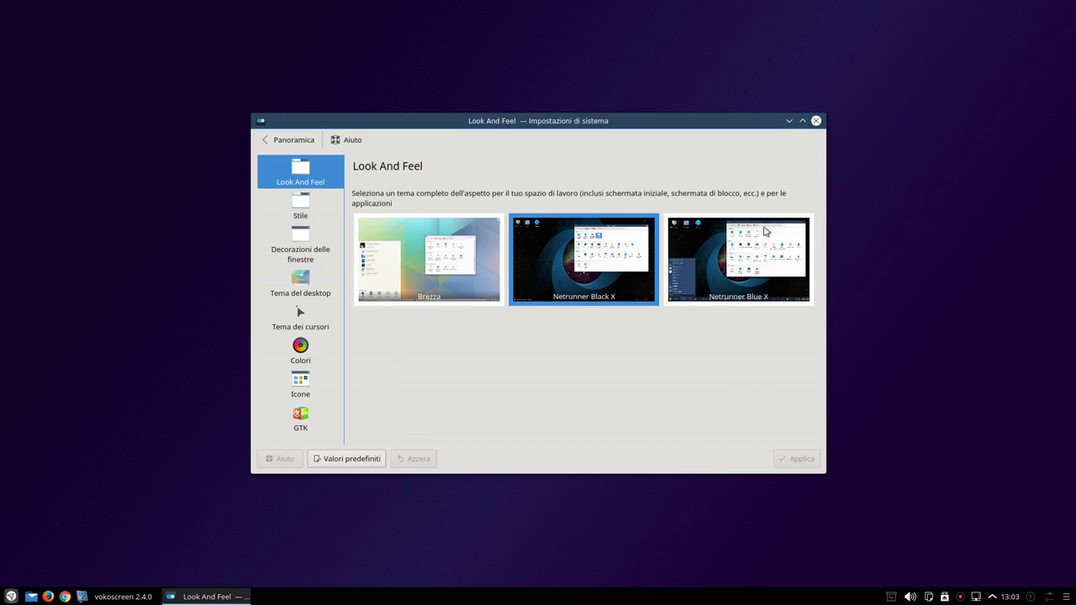
Apply the Netrunner Blue X look and feel, check the application launcher, and switch back to Netrunner Black X.
left_click(758, 265)
left_click(815, 459)
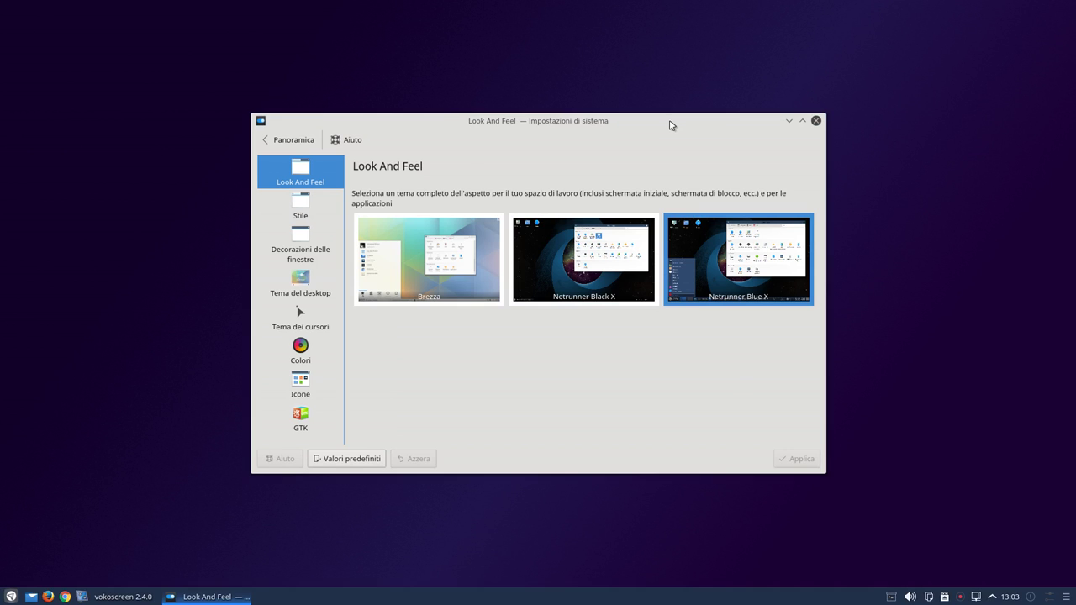
left_click(10, 598)
left_click(11, 598)
left_click(586, 271)
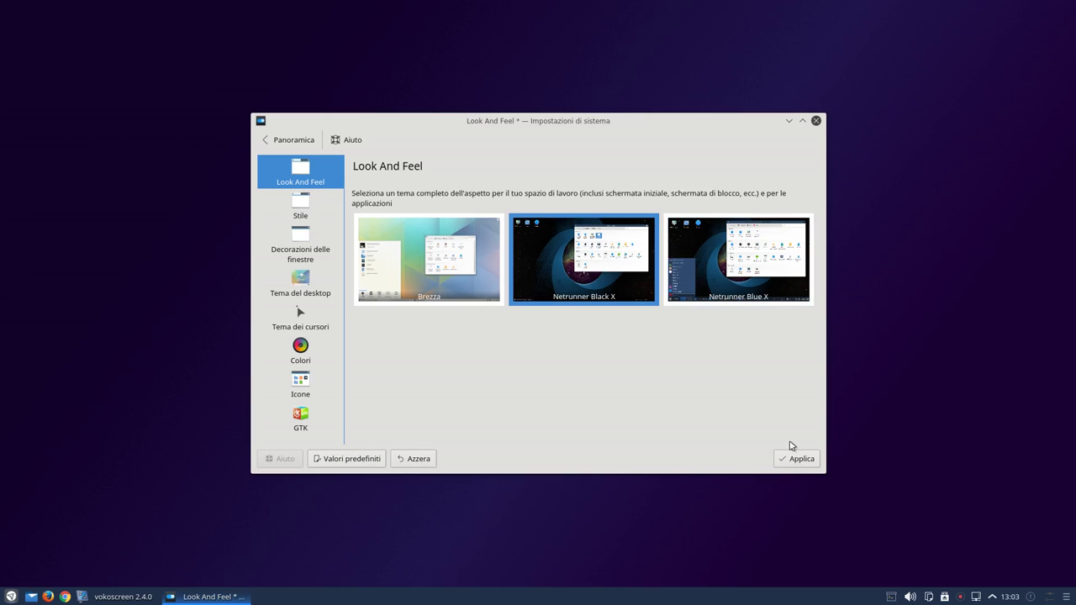
left_click(800, 458)
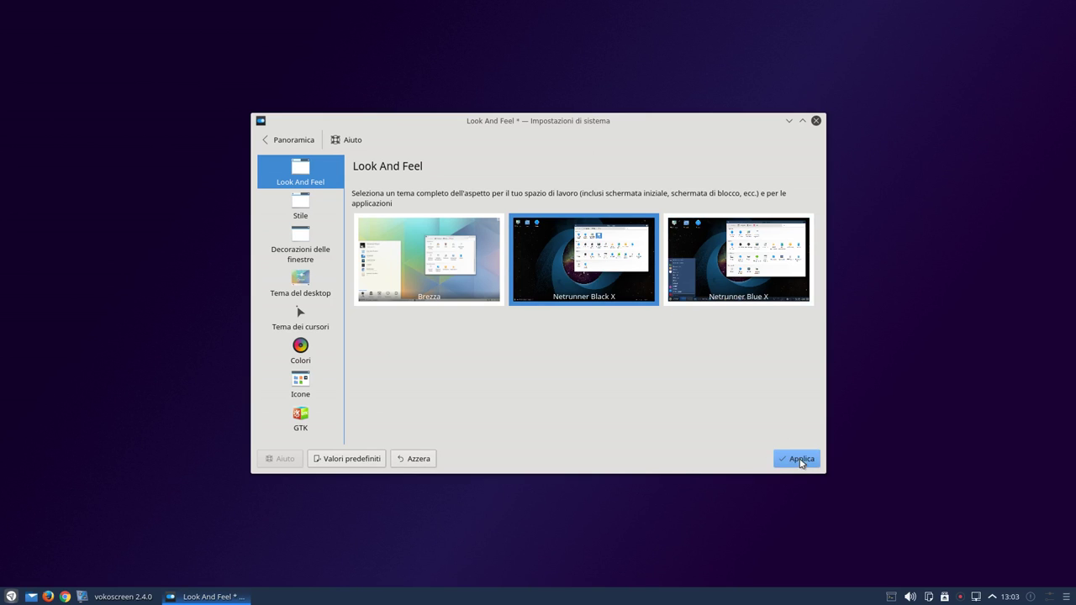
Examine the available widget styles and the Regolazione fine options on the Stile page.
left_click(312, 208)
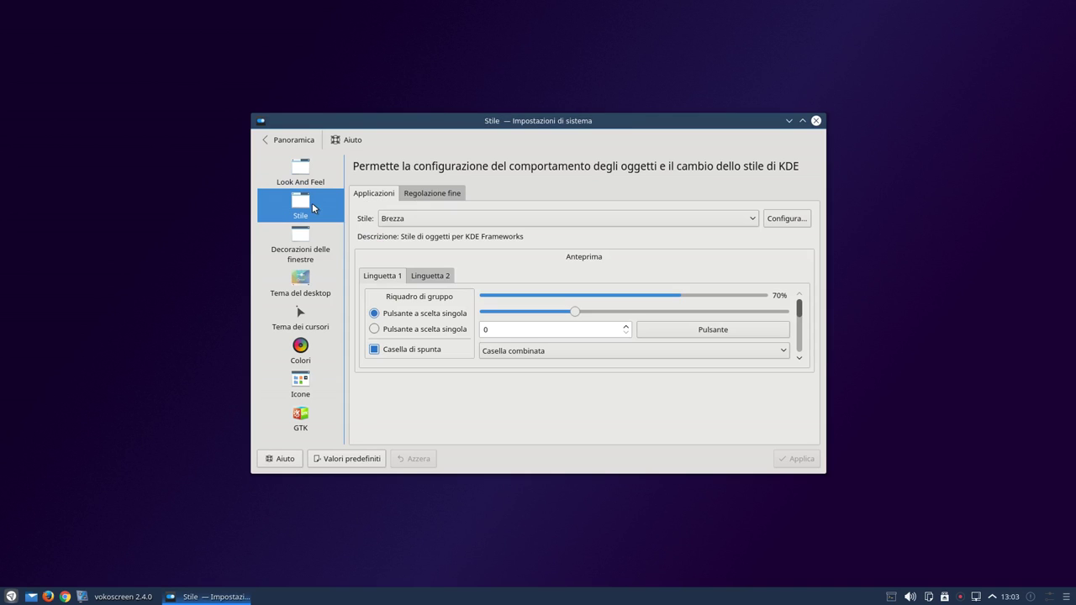
left_click(431, 219)
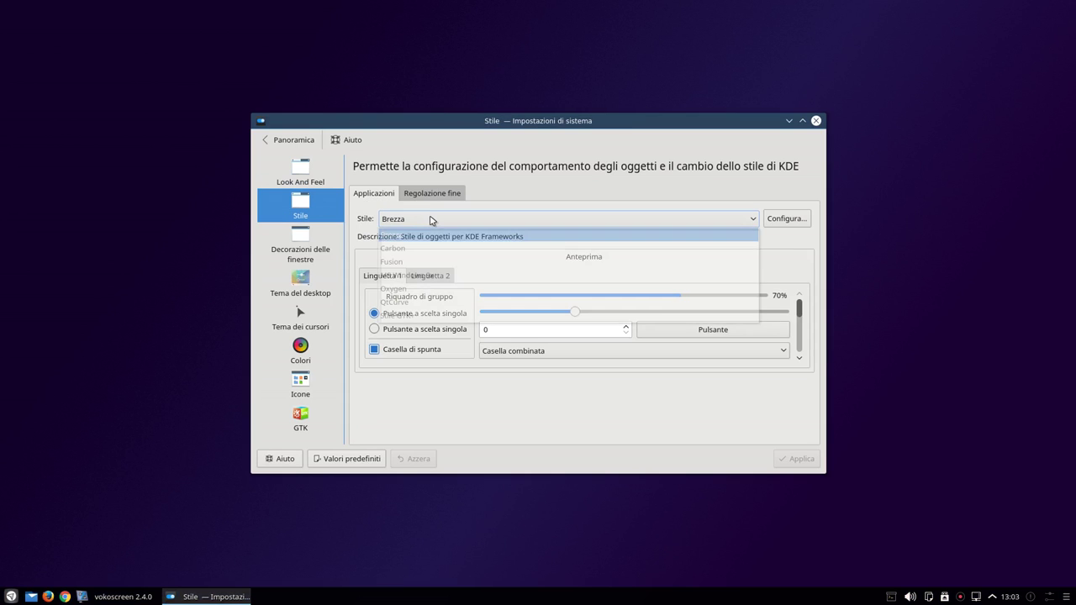
left_click(430, 219)
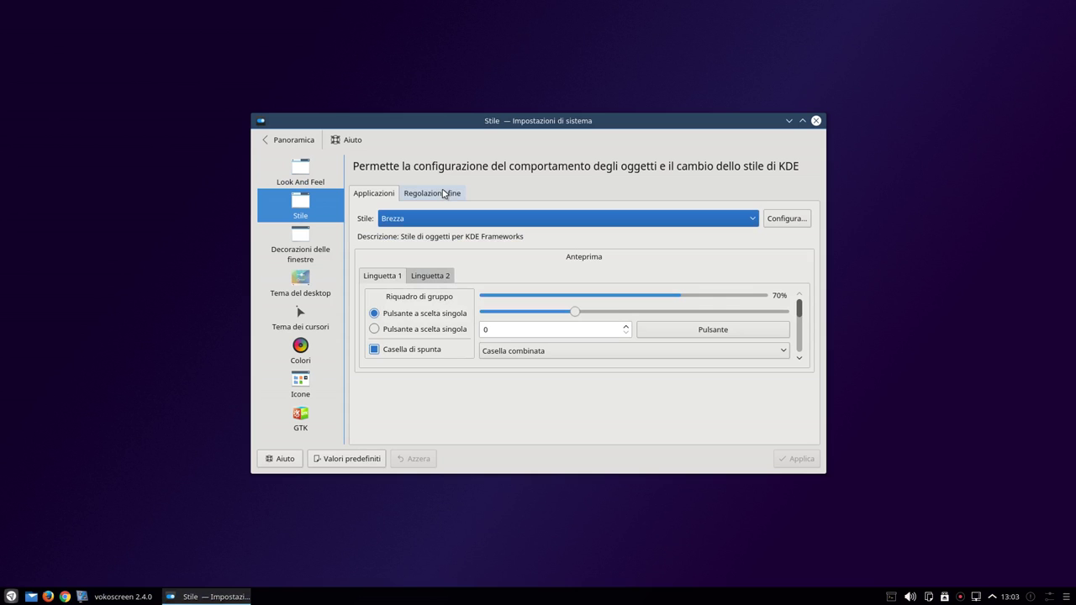
left_click(443, 194)
Browse the window decorations in Decorazioni delle finestre and the themes listed in Tema del desktop.
left_click(303, 242)
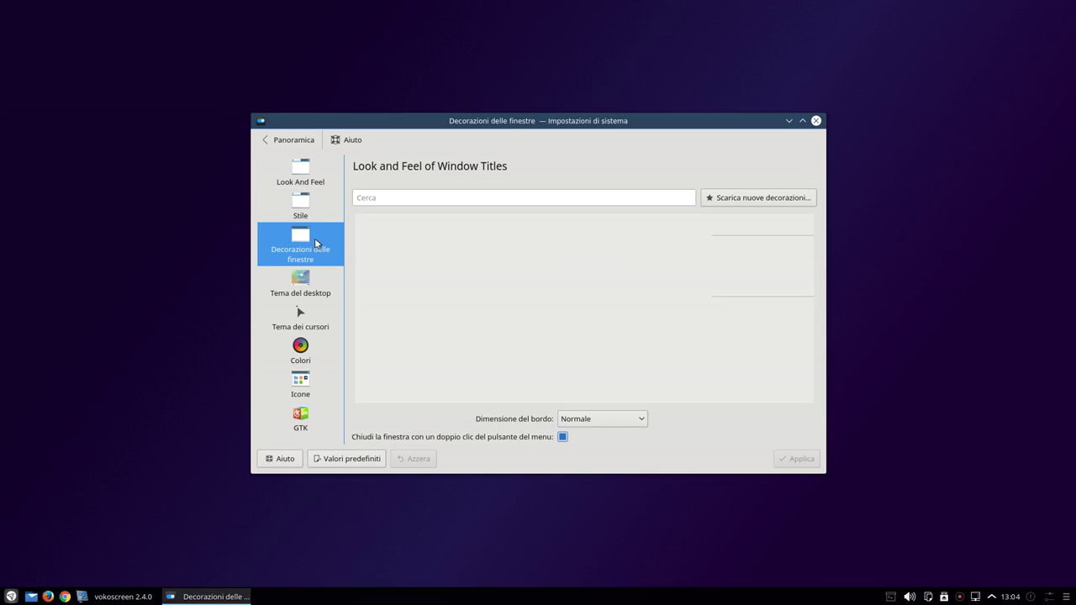
scroll(658, 273, "down", 2)
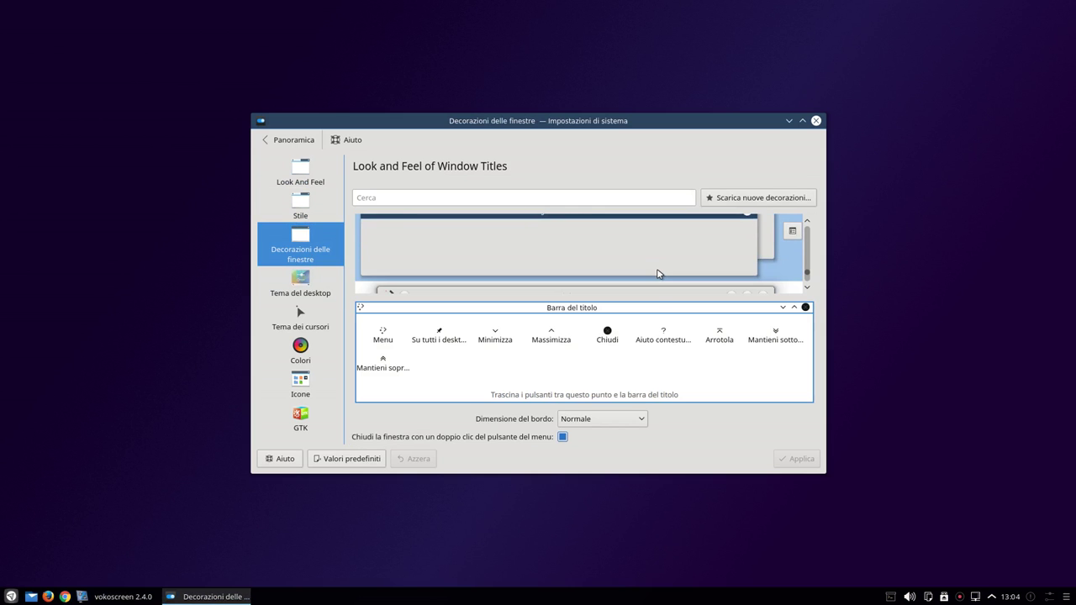
scroll(658, 273, "down", 1)
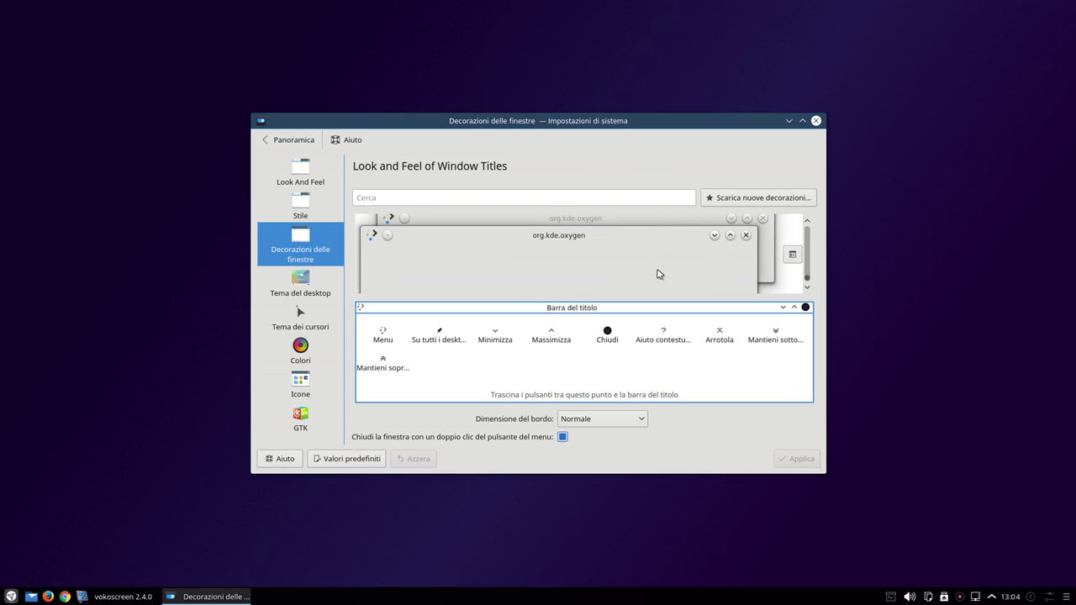
left_click(283, 278)
scroll(537, 359, "down", 5)
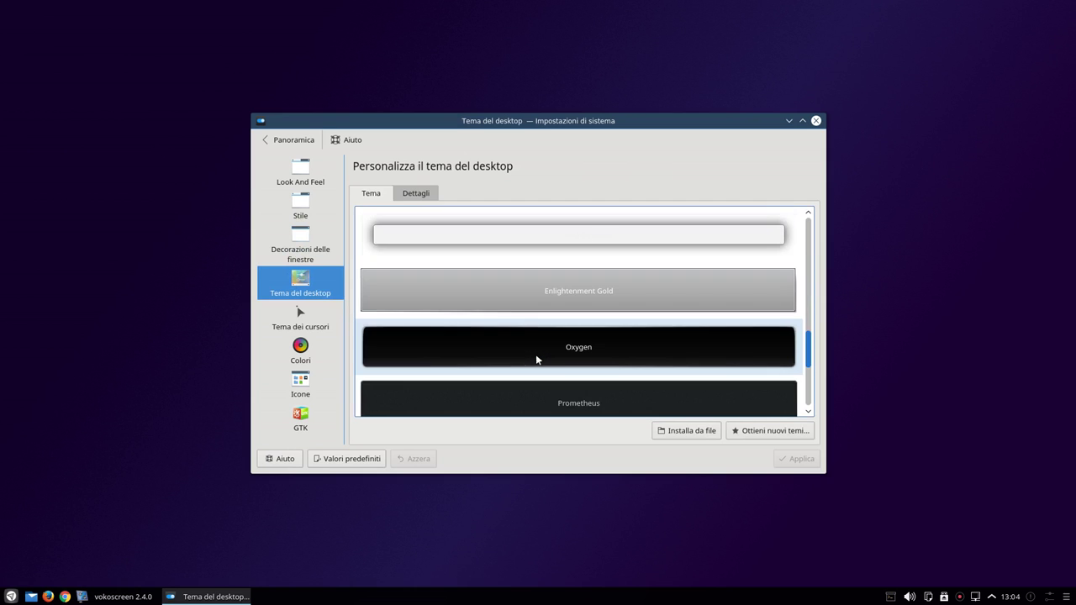
scroll(535, 353, "down", 2)
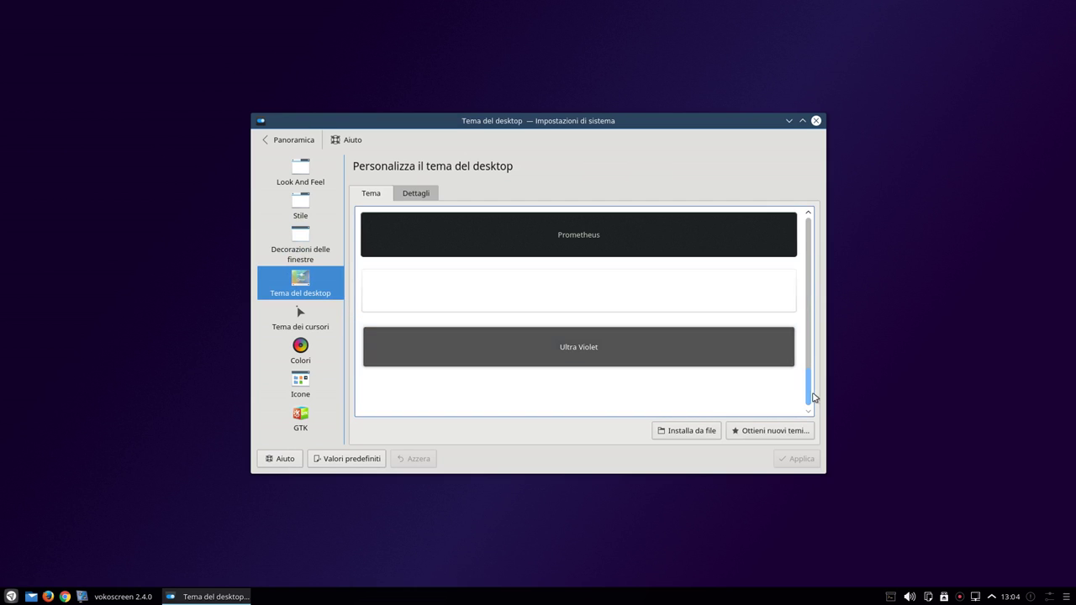
left_click_drag(814, 392, 800, 223)
View the Tema dei cursori, Colori, Icone and GTK pages, and return to the settings overview.
left_click(324, 313)
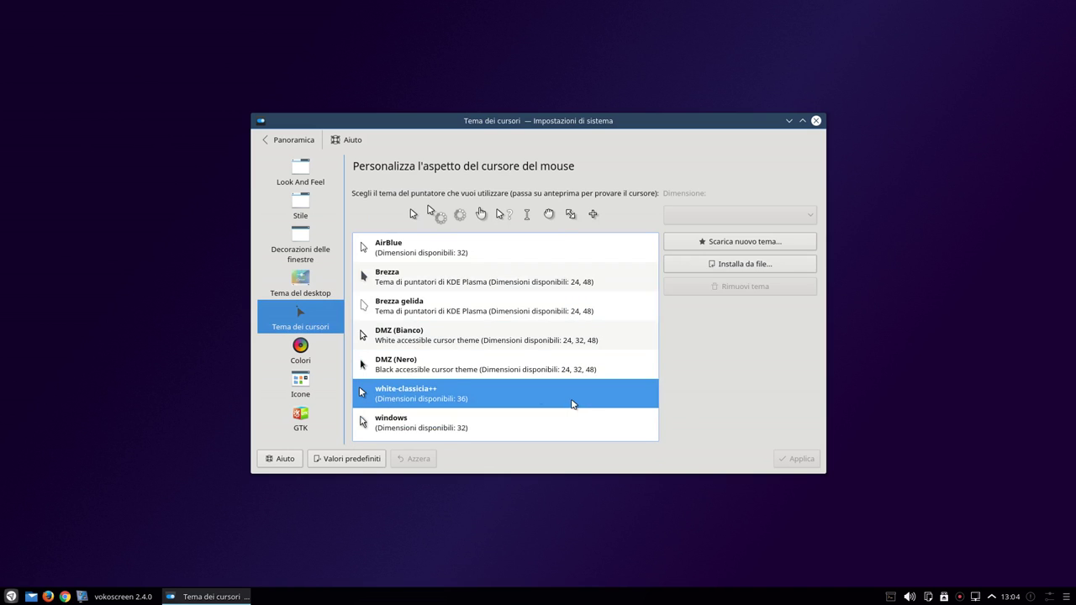
left_click(285, 362)
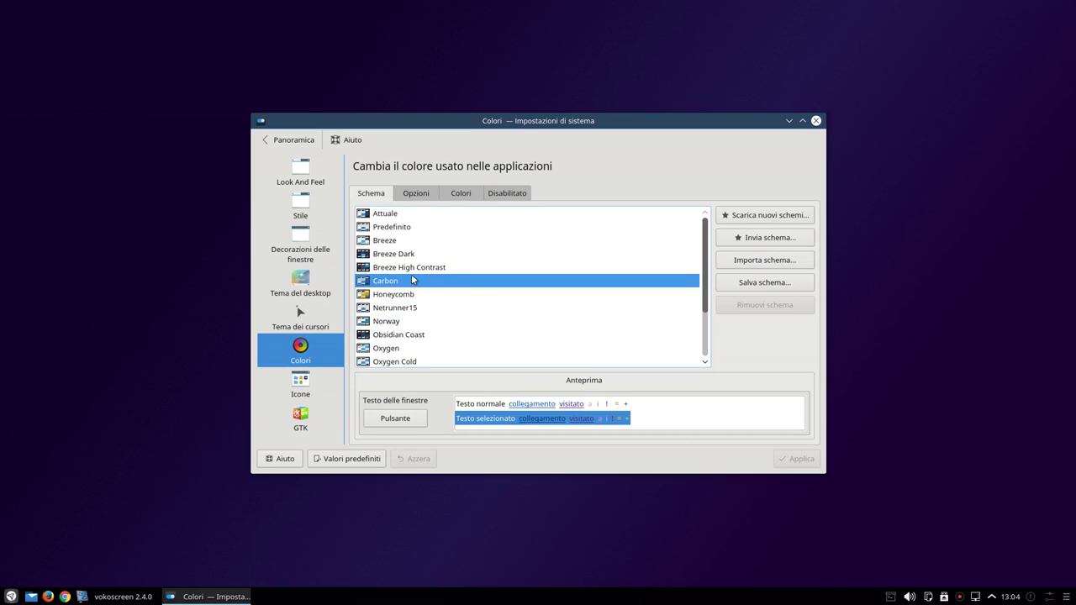
scroll(423, 331, "down", 2)
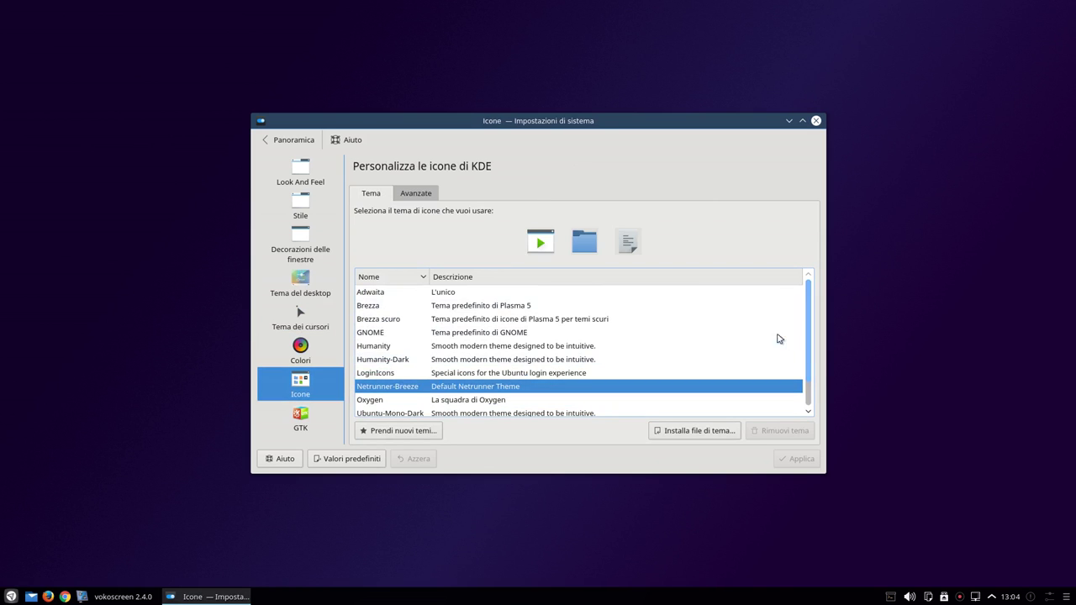
scroll(752, 343, "down", 1)
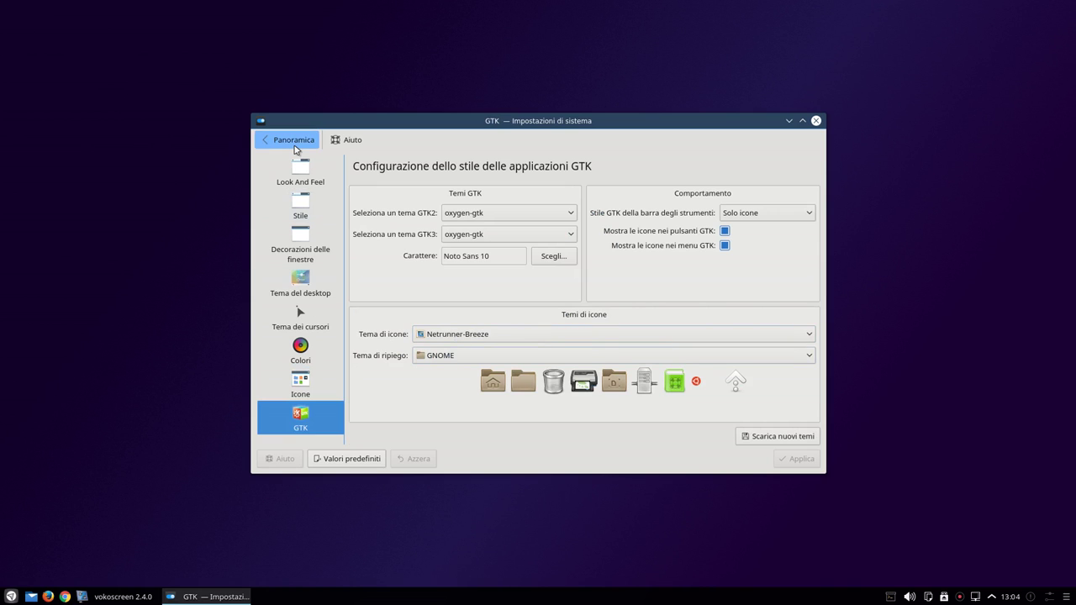
left_click(294, 143)
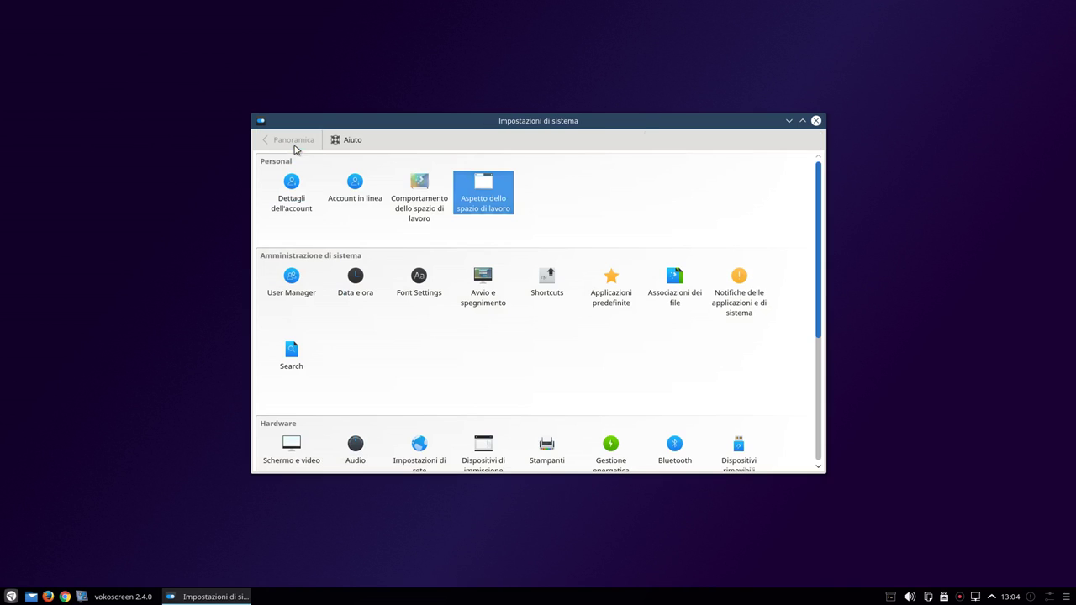
Examine Font Settings and its anti-aliasing configuration, leave it without changes, and return to the settings overview.
left_click(431, 289)
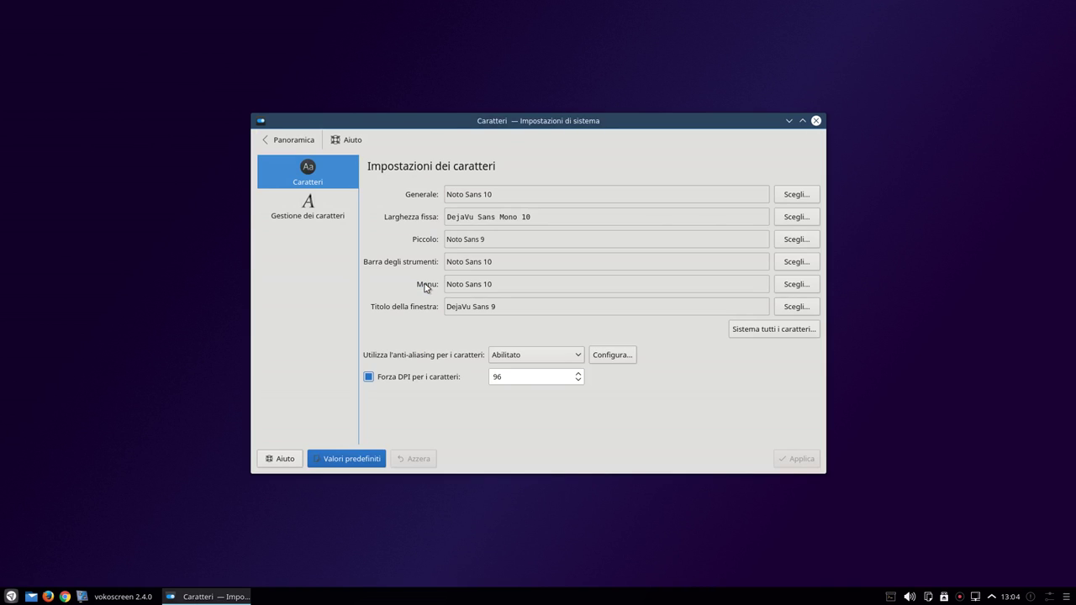
left_click(624, 358)
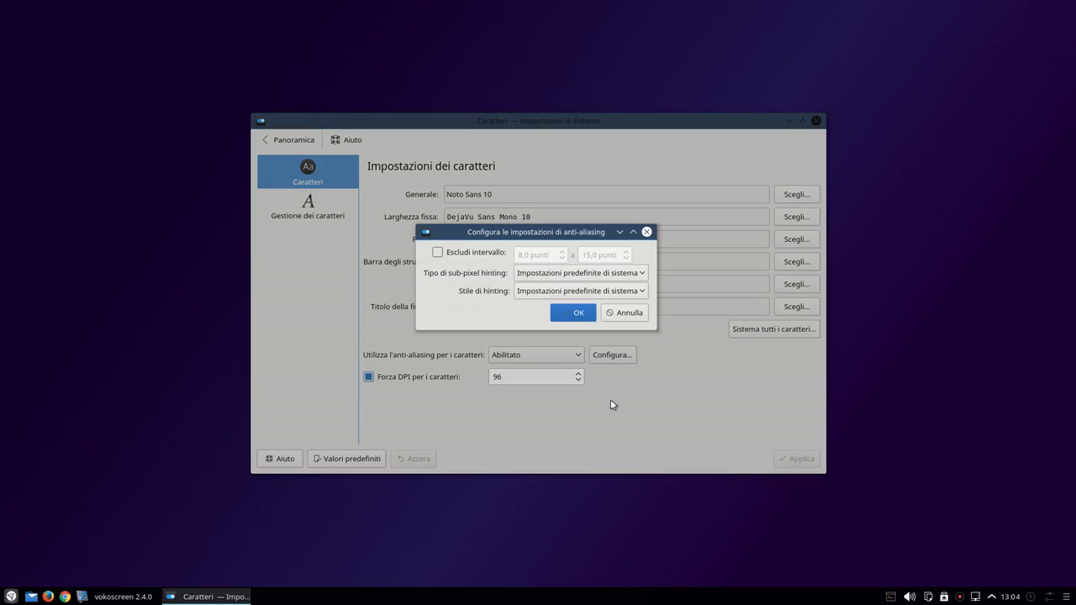
left_click(625, 313)
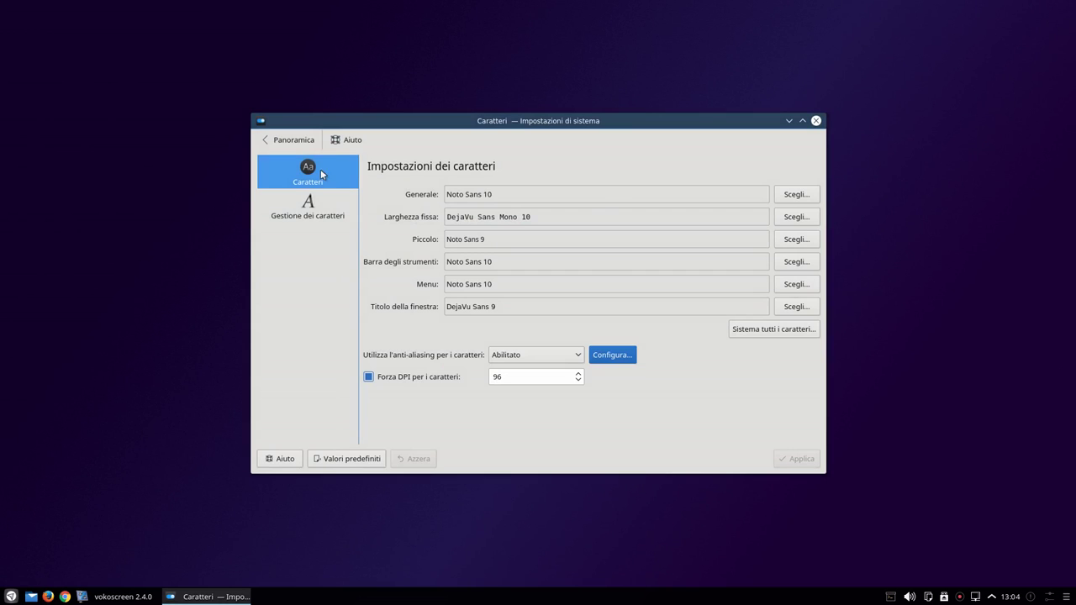
left_click(302, 140)
Open Avvio e spegnimento and look through the startup services listed under Background Services.
left_click(473, 304)
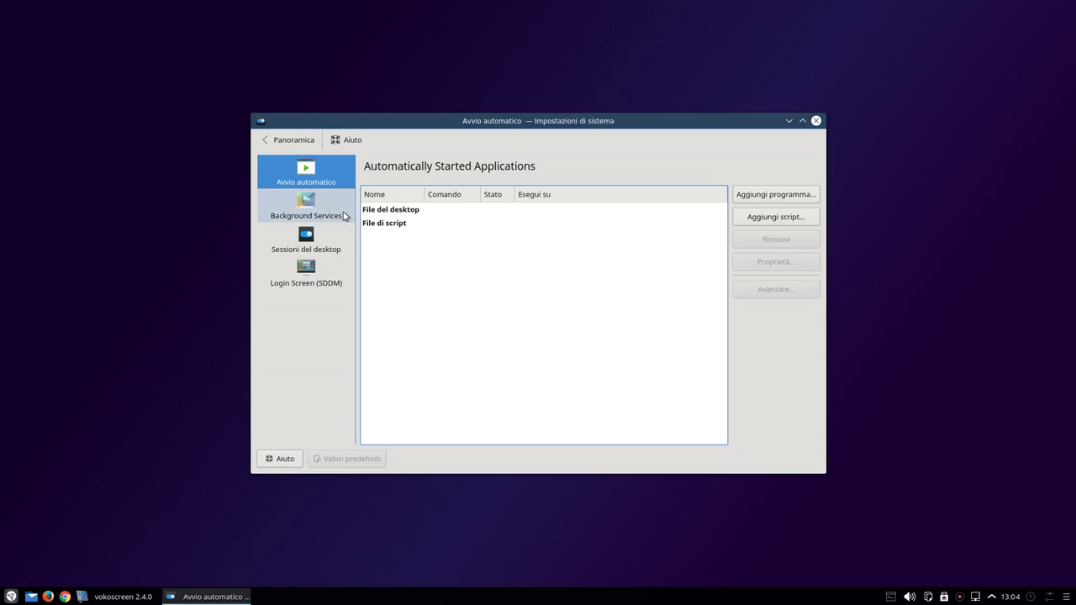
left_click(343, 216)
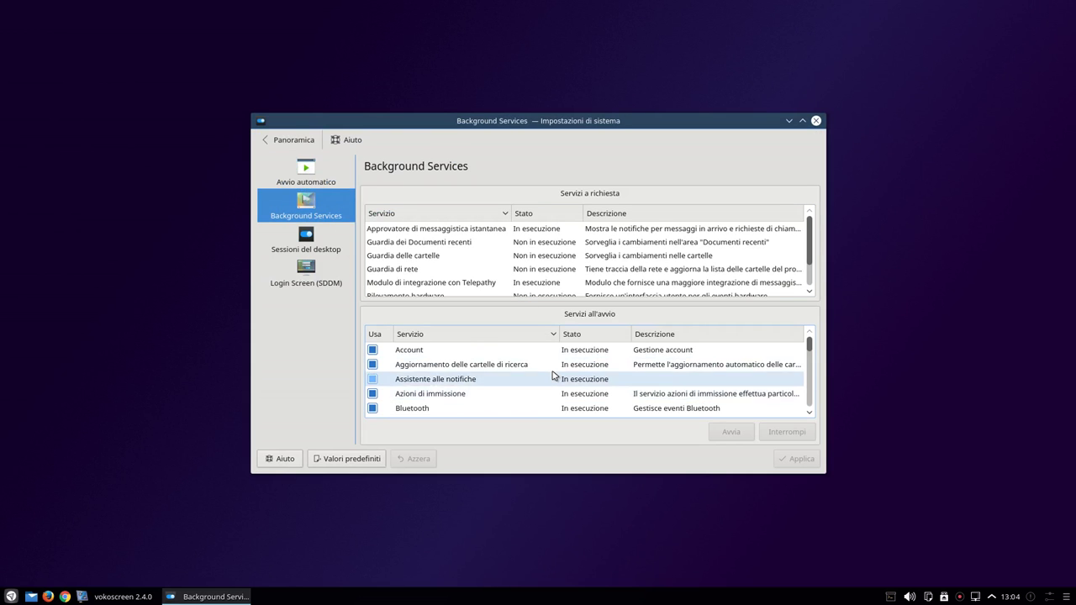
scroll(552, 375, "down", 3)
scroll(552, 375, "down", 3)
scroll(552, 376, "up", 3)
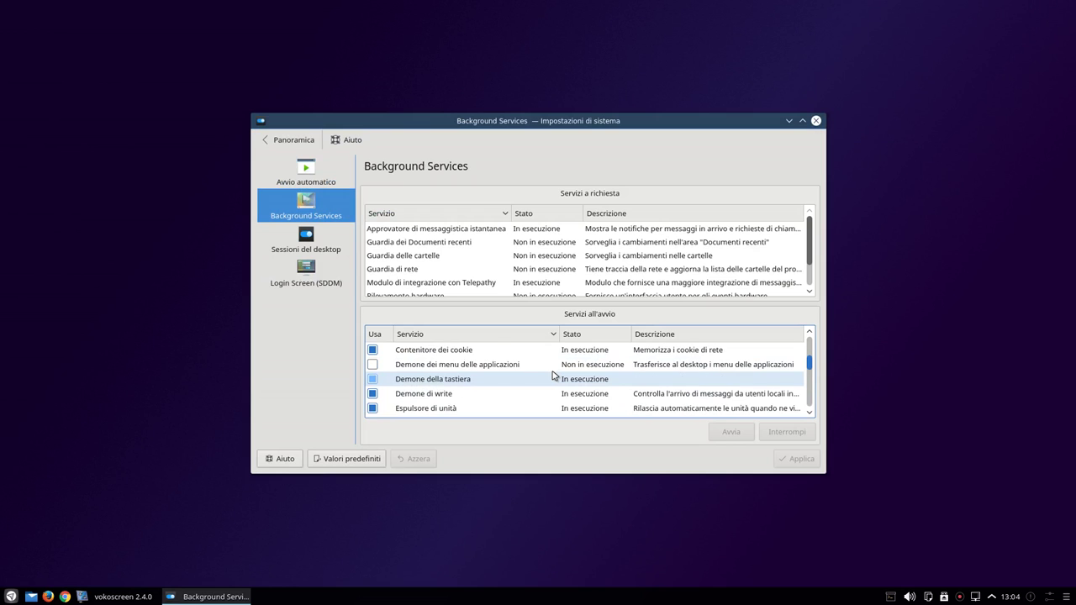
scroll(589, 383, "up", 2)
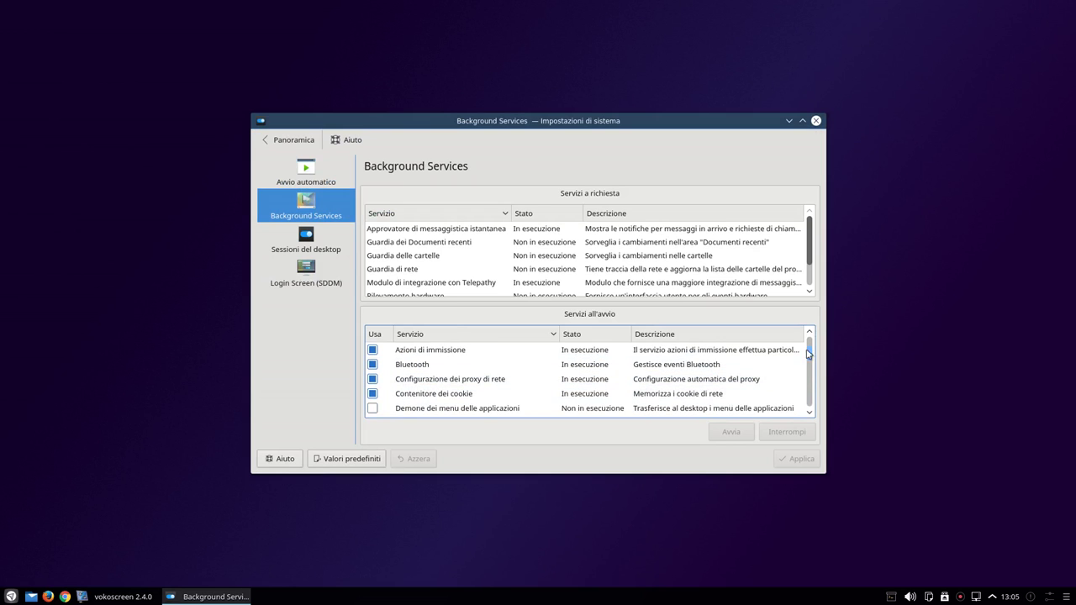
left_click_drag(809, 355, 810, 405)
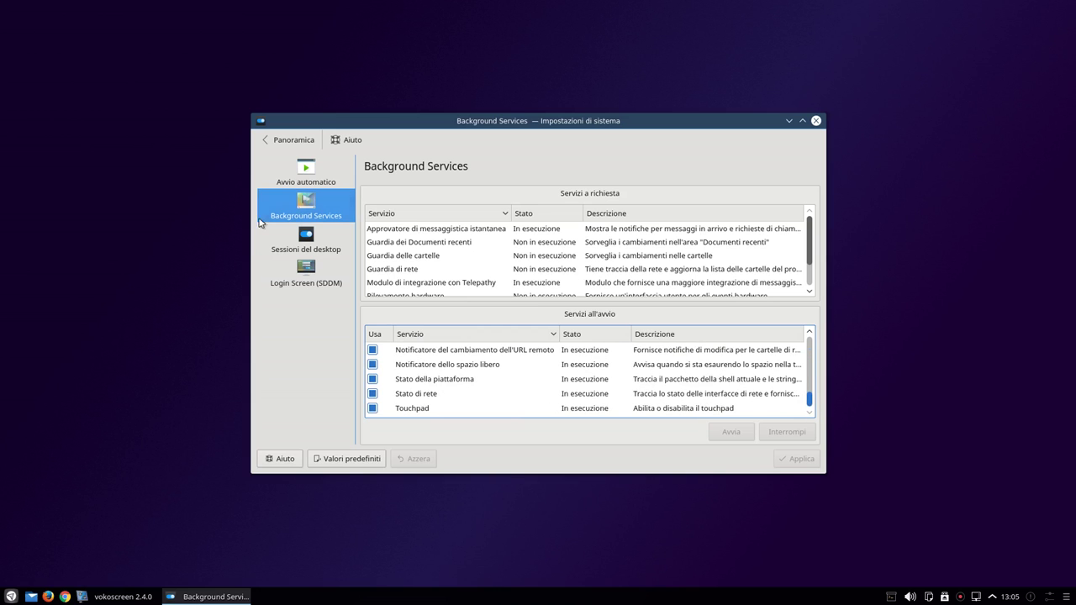
View Sessioni del desktop and Login Screen (SDDM), and return to the overview to look over the Hardware settings.
left_click(302, 250)
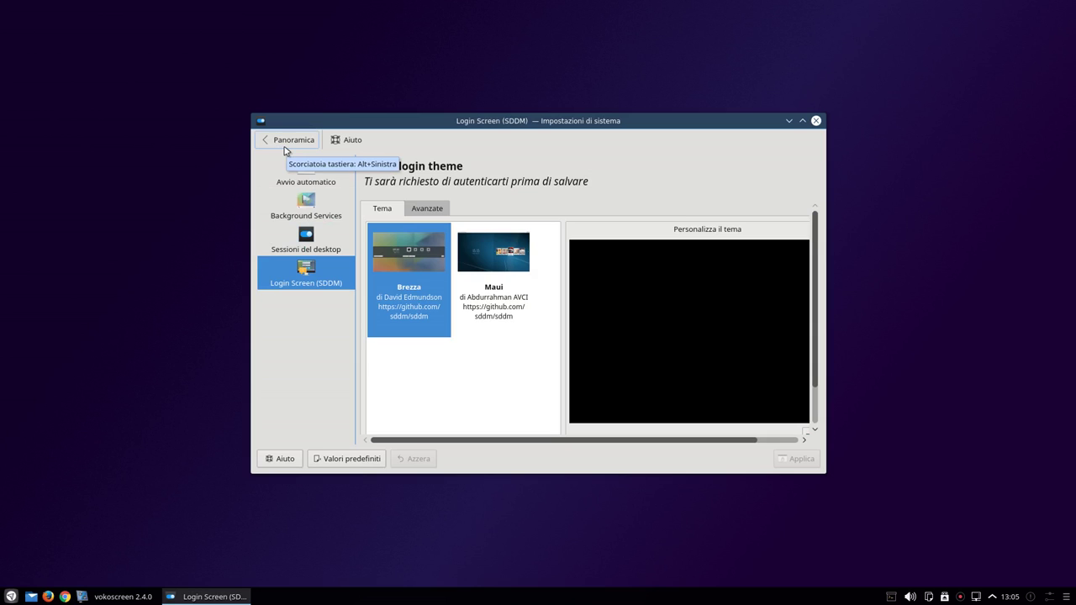
left_click(284, 144)
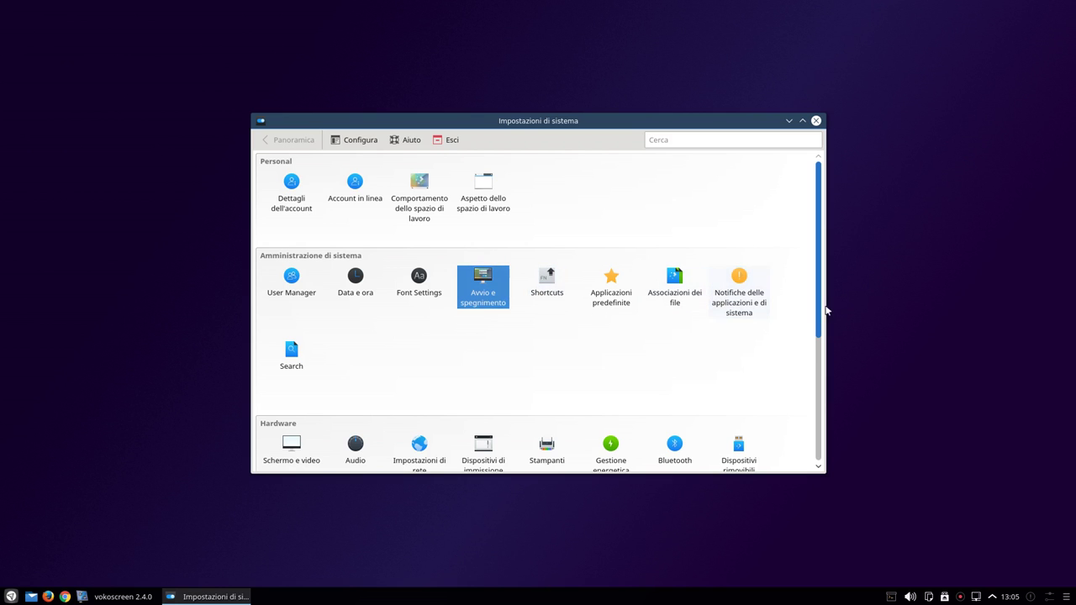
scroll(819, 310, "down", 2)
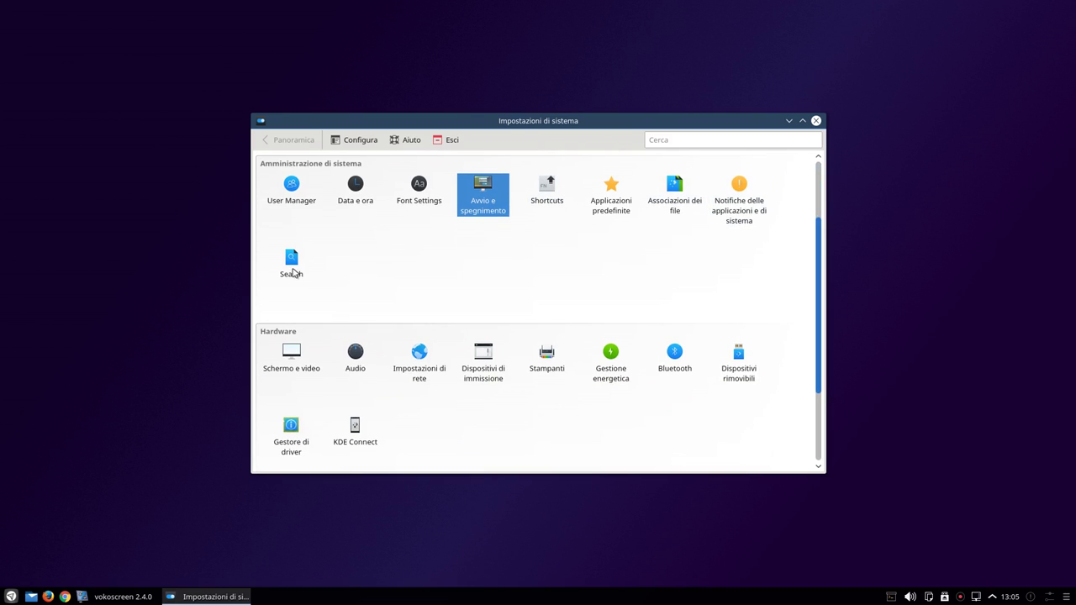
Open the home folder in Dolphin and examine the actions offered for the ISEE 2015 folder, including Apri con and Comprimi.
left_click(32, 597)
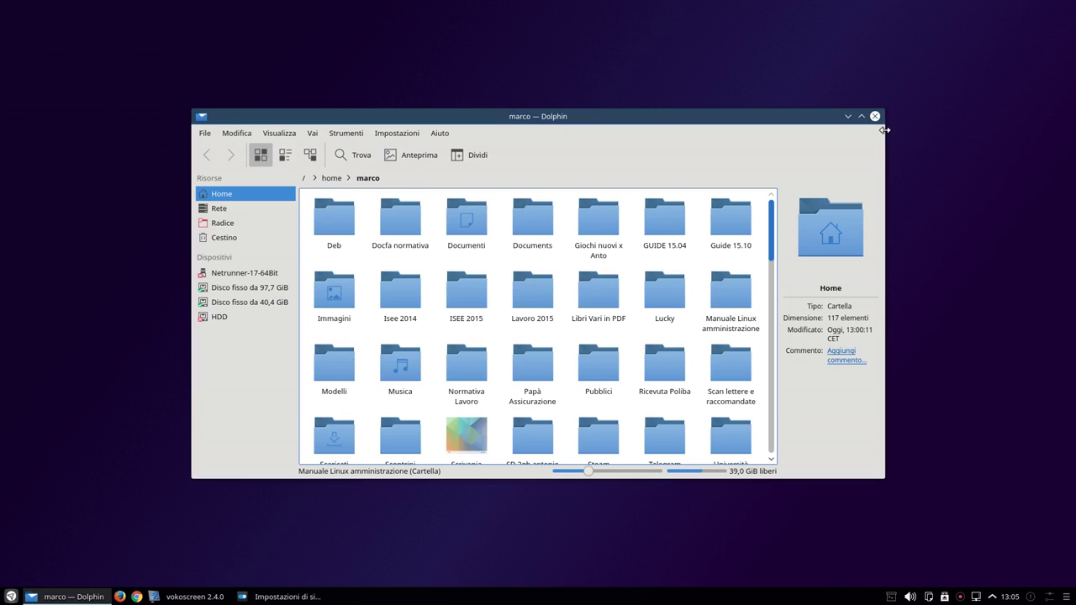
right_click(481, 300)
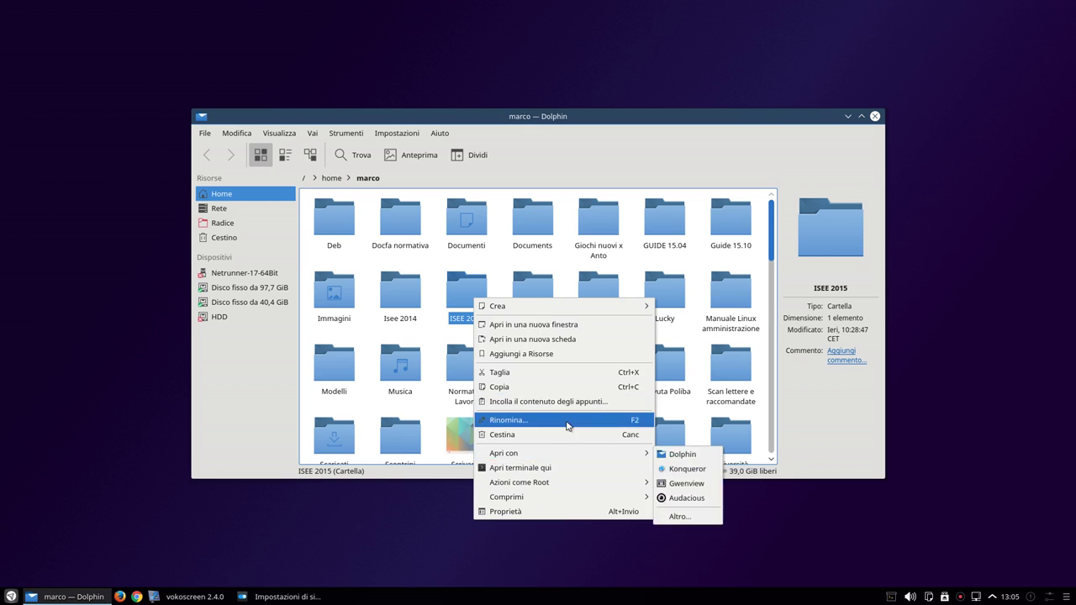
mouse_move(557, 496)
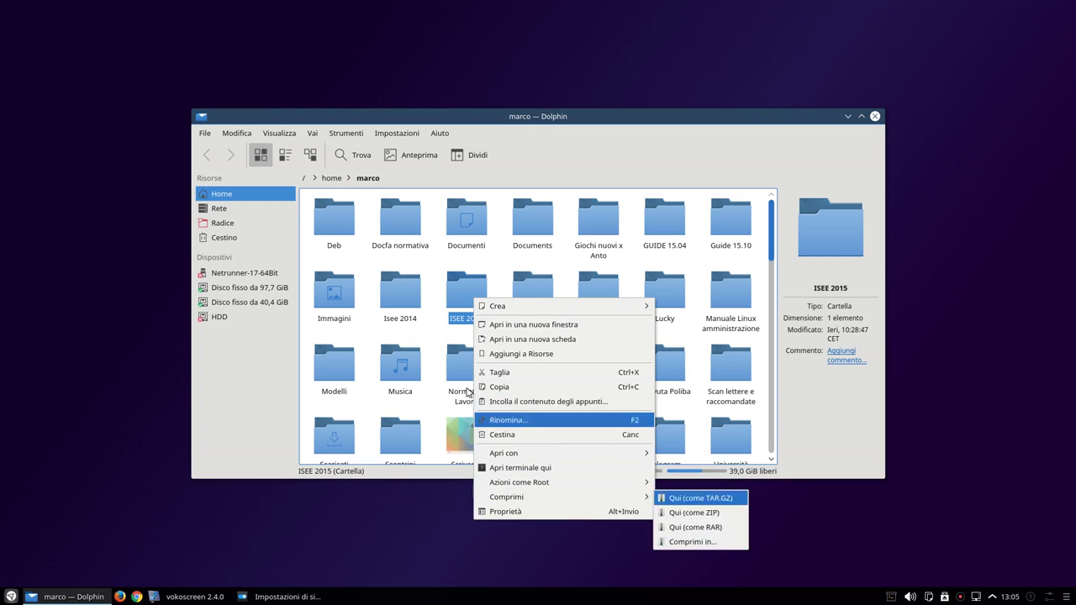
left_click(429, 358)
Look through the files in the home folder and open a terminal there from the actions for cuniiik.gif.
scroll(429, 357, "down", 5)
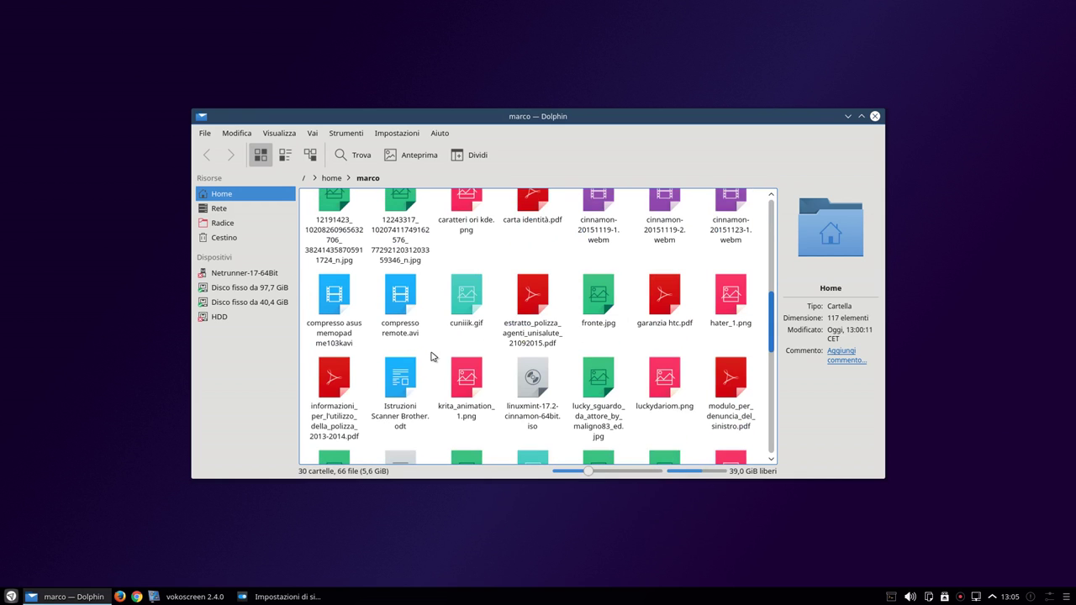
right_click(433, 283)
left_click(490, 375)
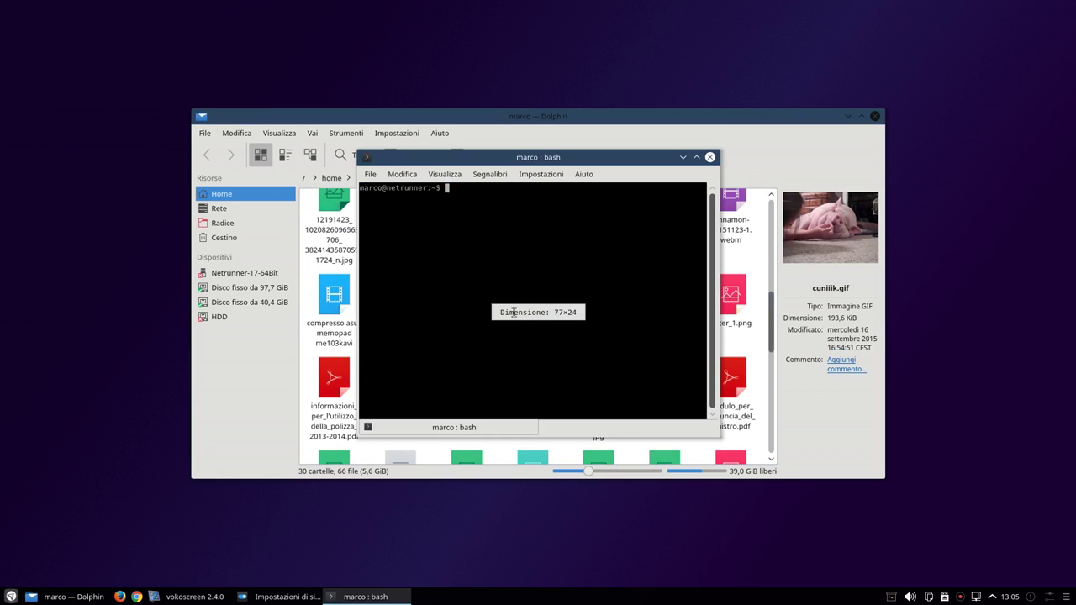
Close the terminal and Dolphin, and open the Search settings to view Ricerca dei file and Plasma Search.
left_click(710, 157)
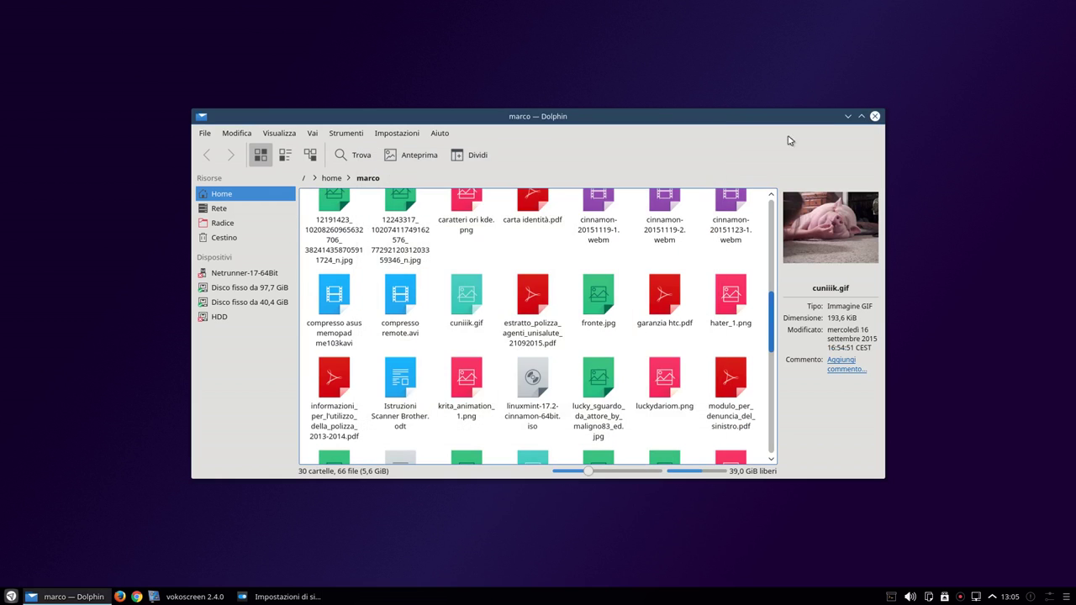
left_click(875, 116)
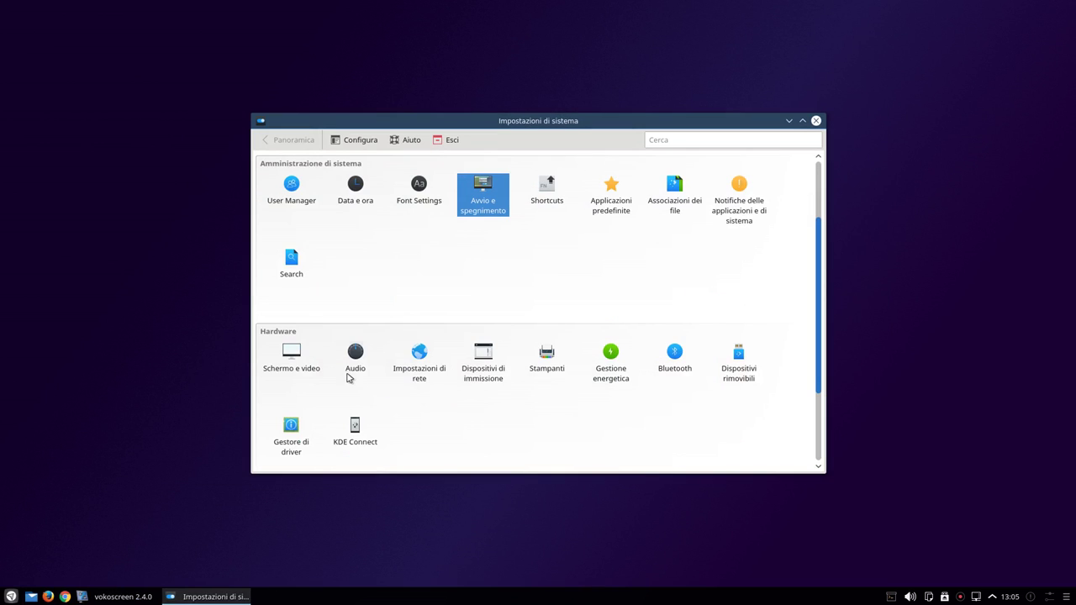
left_click(286, 257)
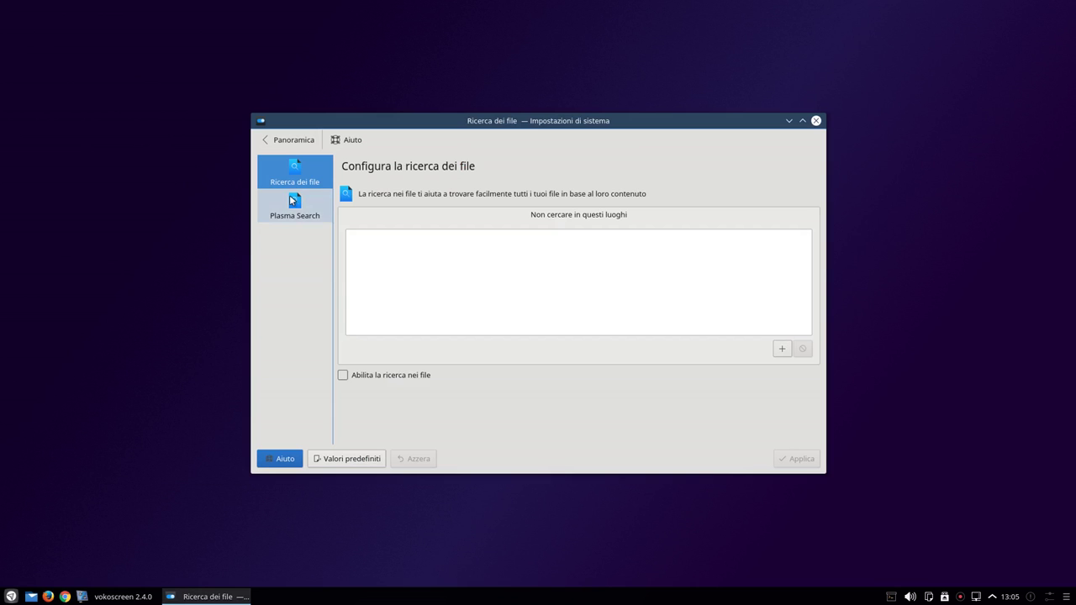
left_click(291, 199)
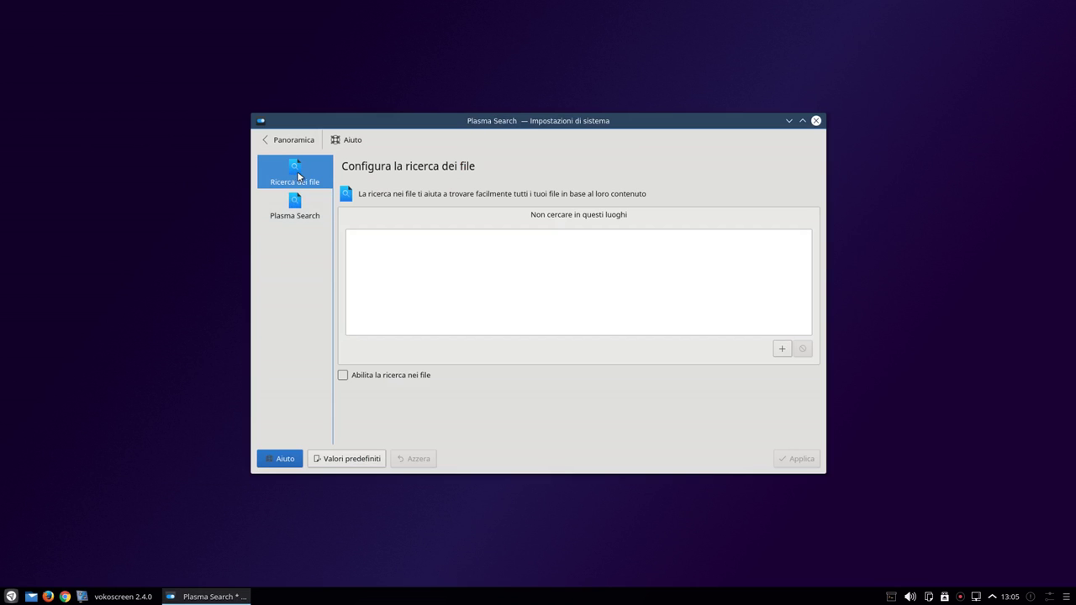
Enable Abilita la ricerca nei file in the Ricerca dei file settings and apply the change.
left_click(297, 175)
left_click(370, 378)
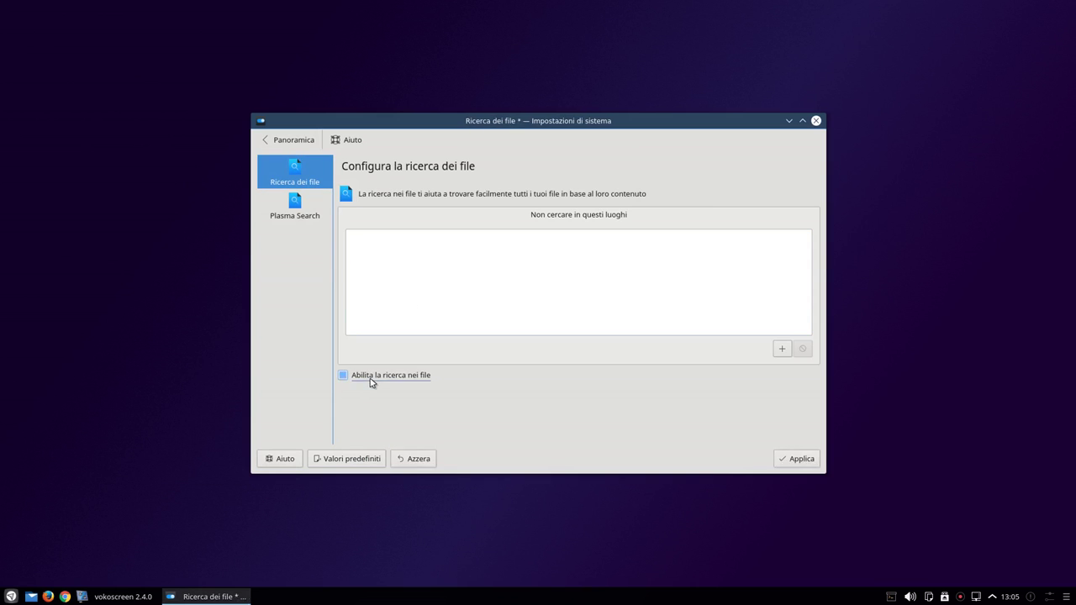
left_click(802, 455)
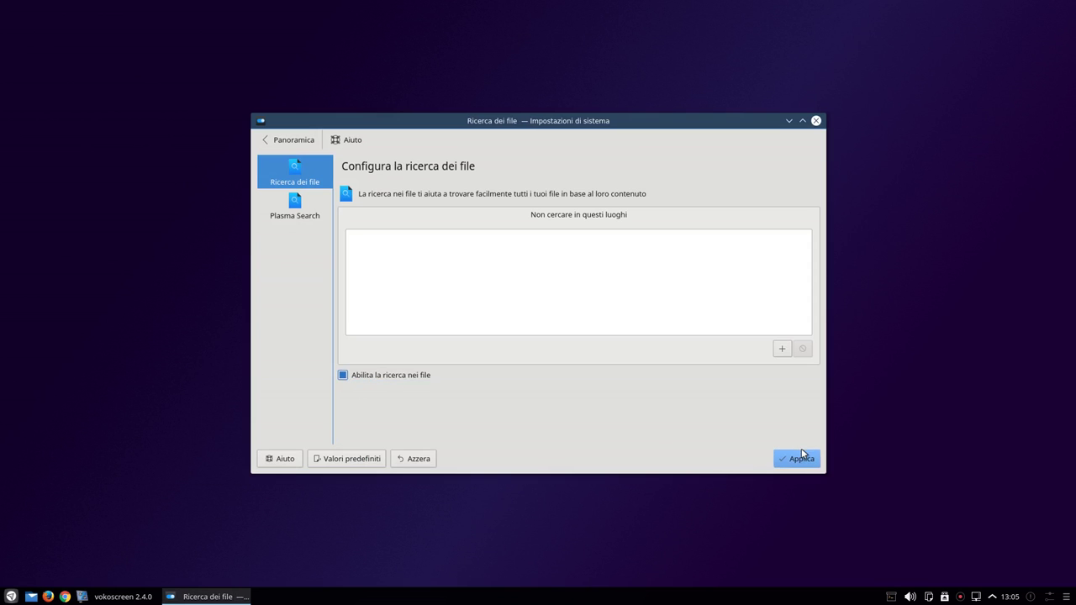
Open Dolphin to examine its recently saved and search categories, view the files under Oggi, return to Home and close the file manager.
left_click(33, 597)
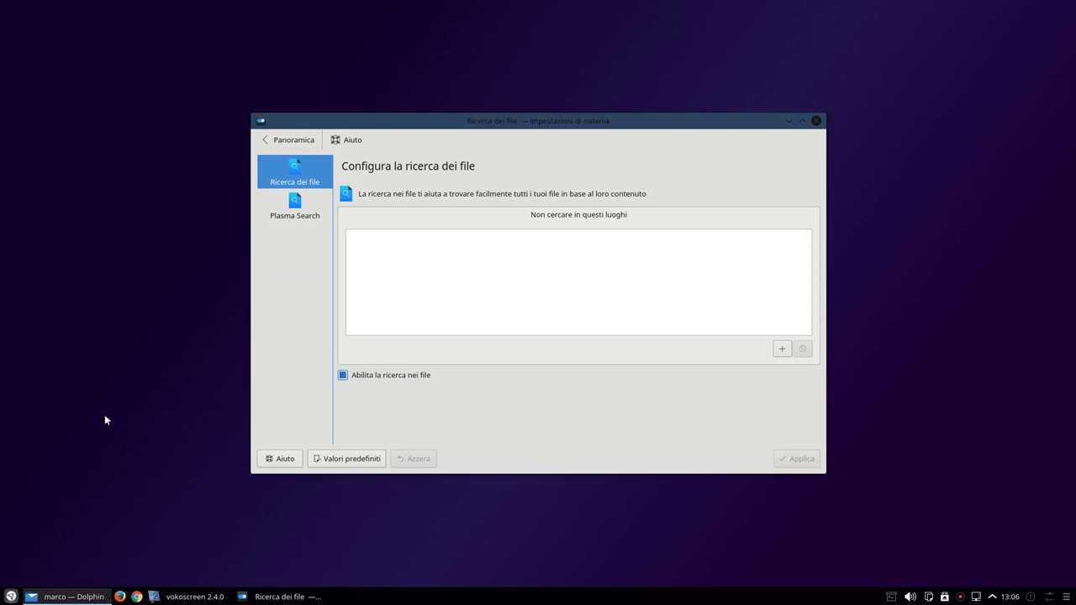
left_click(237, 356)
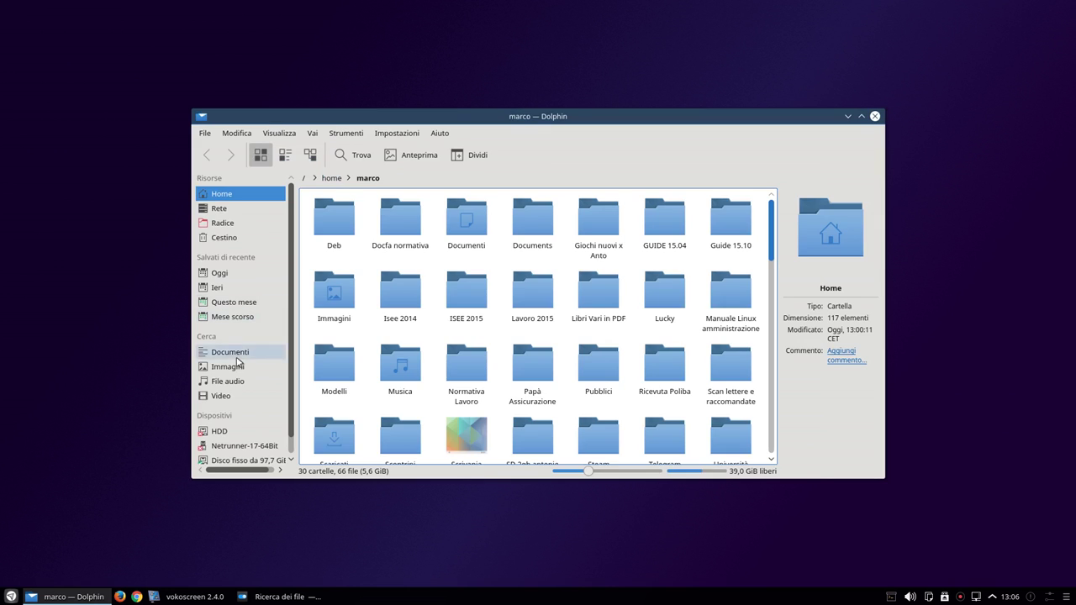
left_click(239, 275)
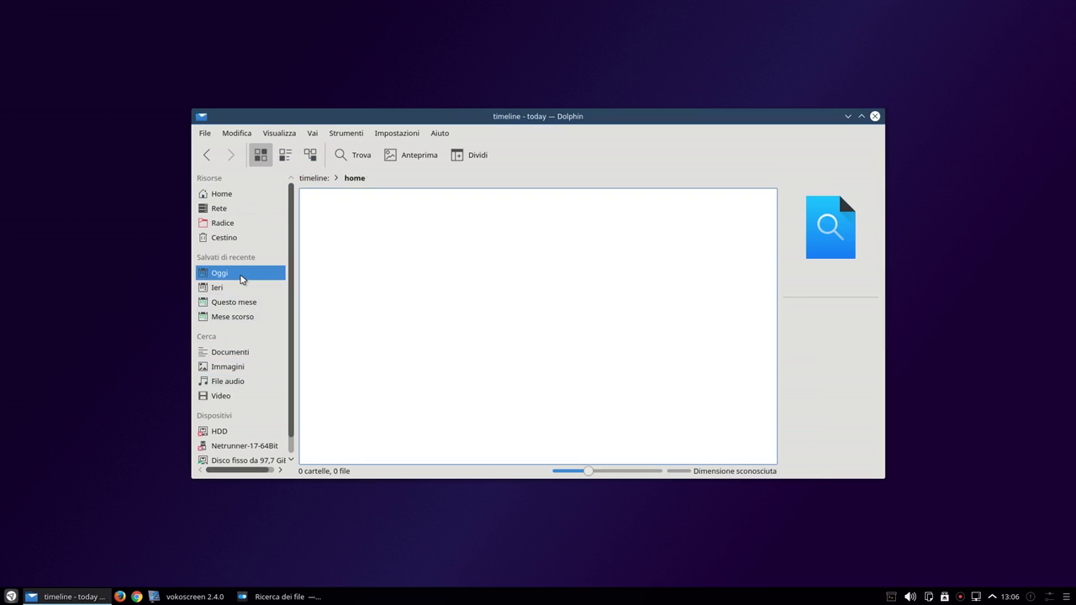
left_click(221, 195)
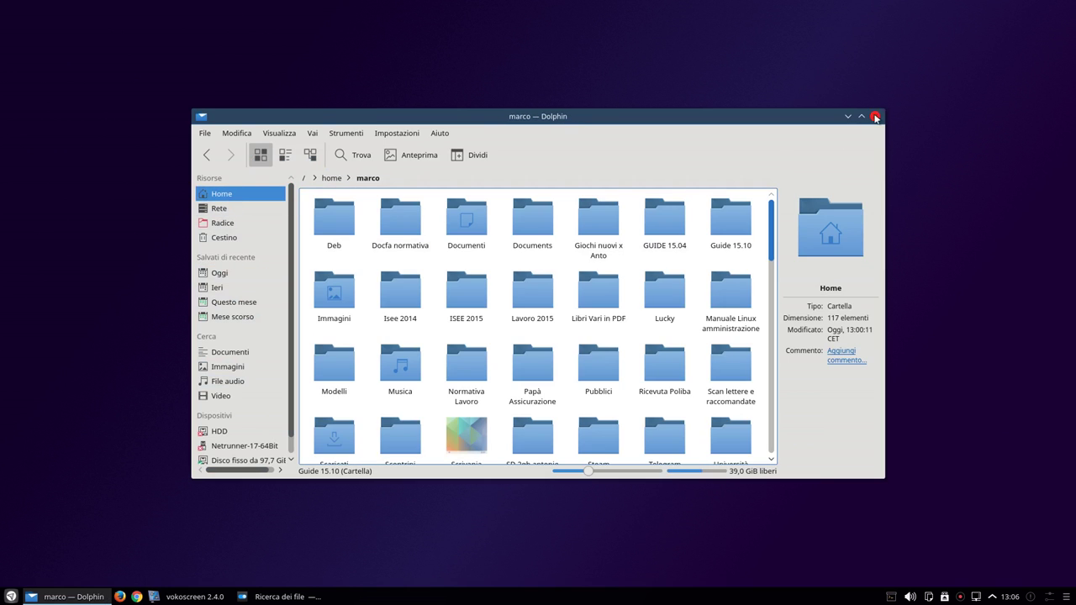
left_click(875, 117)
Disable Abilita la ricerca nei file, apply the change and return to the settings overview.
left_click(385, 380)
left_click(777, 462)
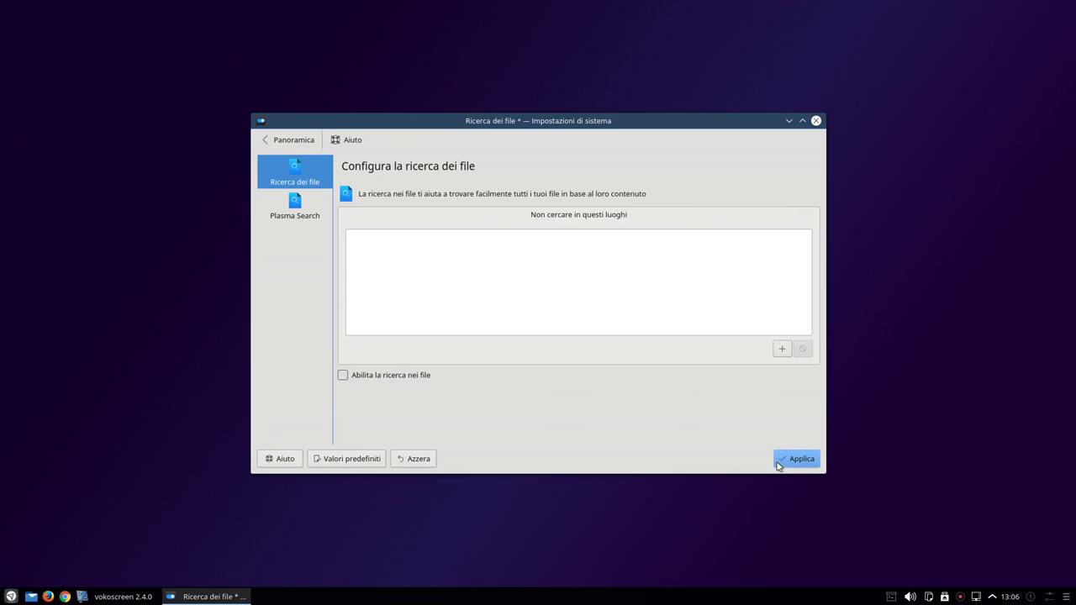
left_click(286, 139)
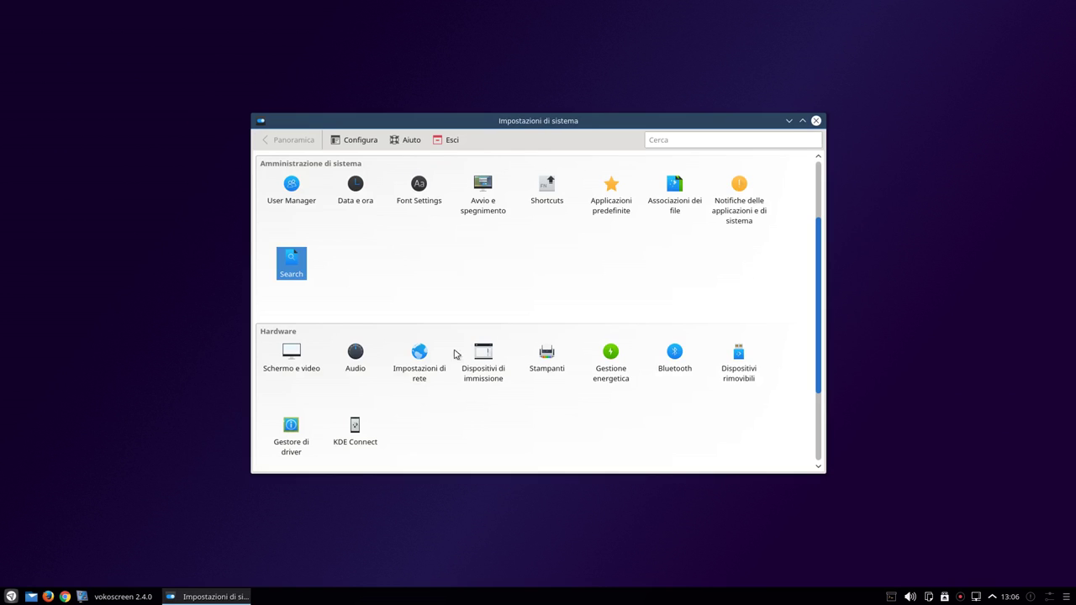
Open the Audio settings, look through the recording, output device, input device and Configurazione pages, and return to the overview.
scroll(414, 393, "down", 1)
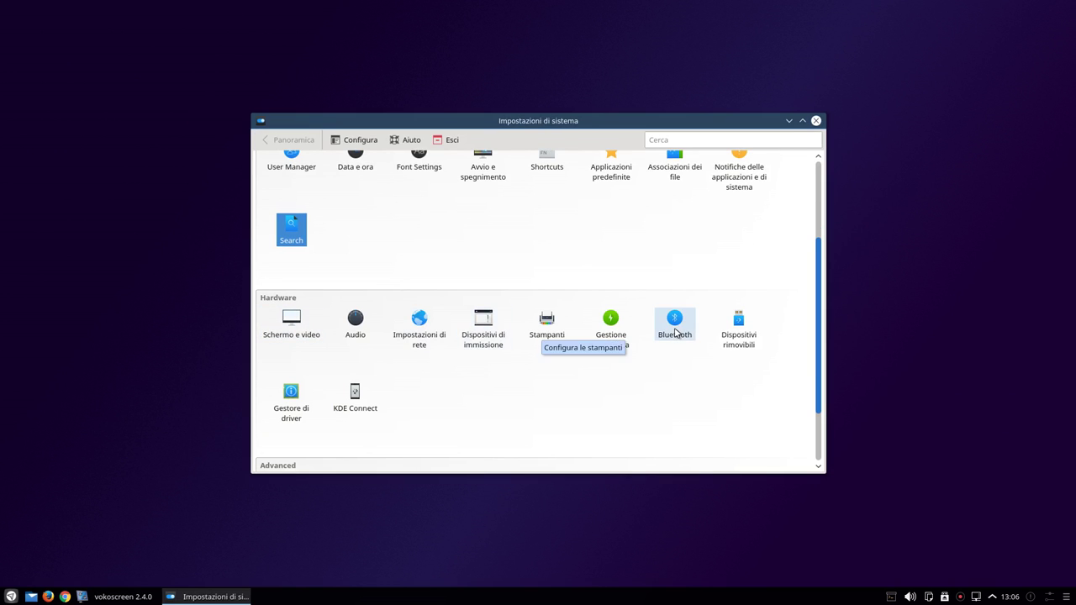
left_click(360, 330)
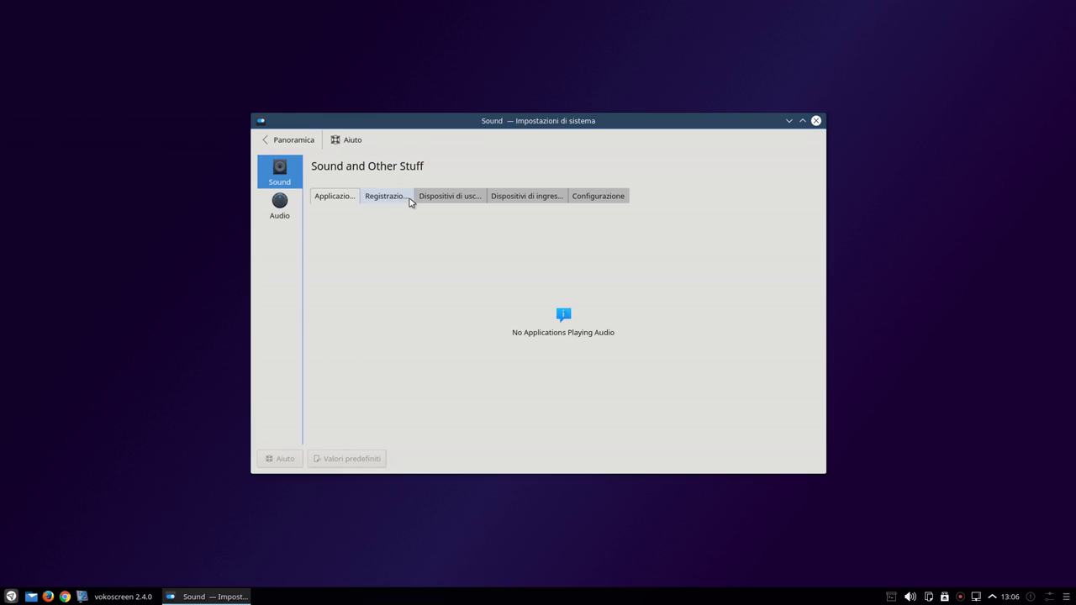
left_click(410, 202)
left_click(471, 199)
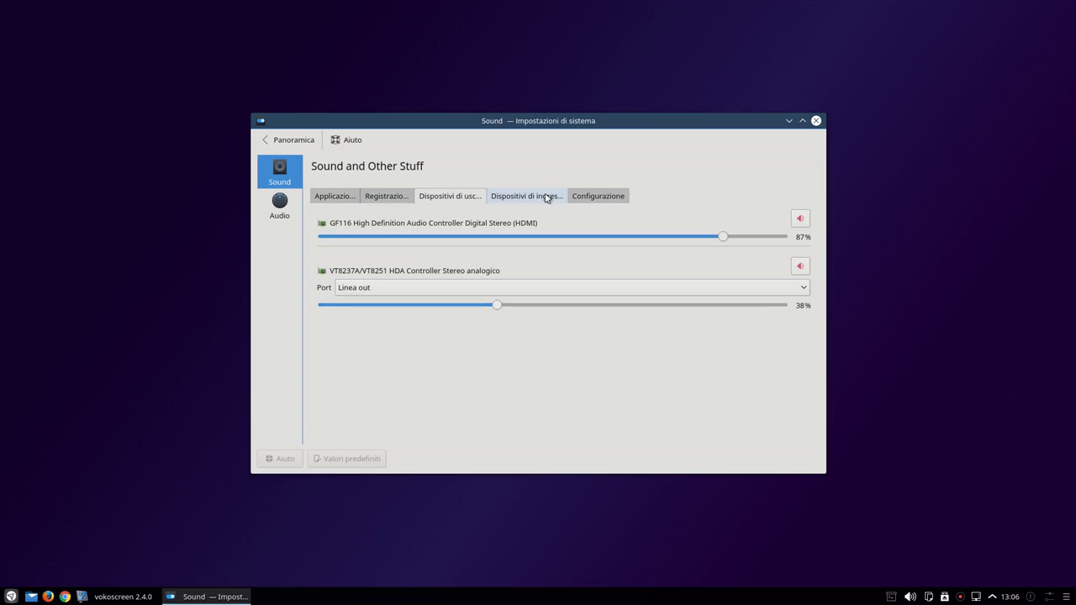
left_click(546, 197)
left_click(597, 199)
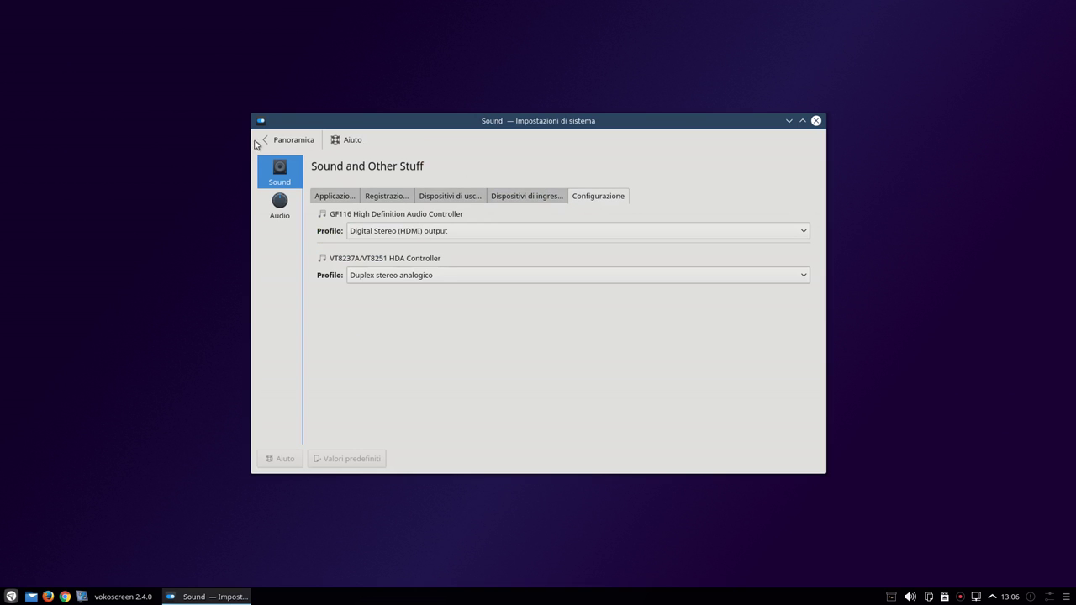
left_click(288, 143)
Open Gestore di driver from the Hardware settings to load the available drivers.
scroll(451, 358, "down", 3)
scroll(451, 358, "down", 1)
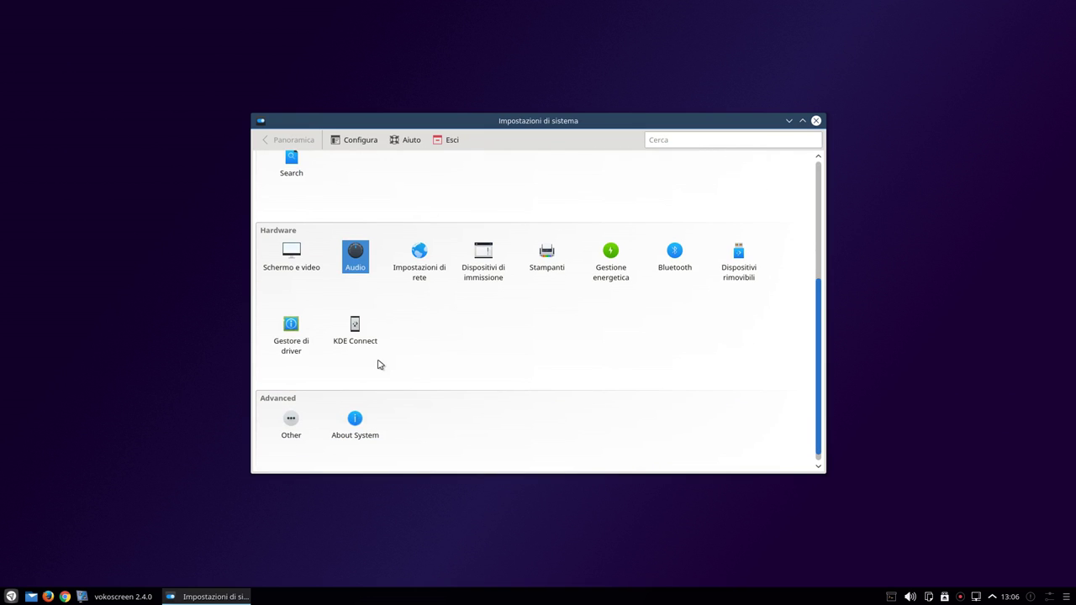
left_click(290, 346)
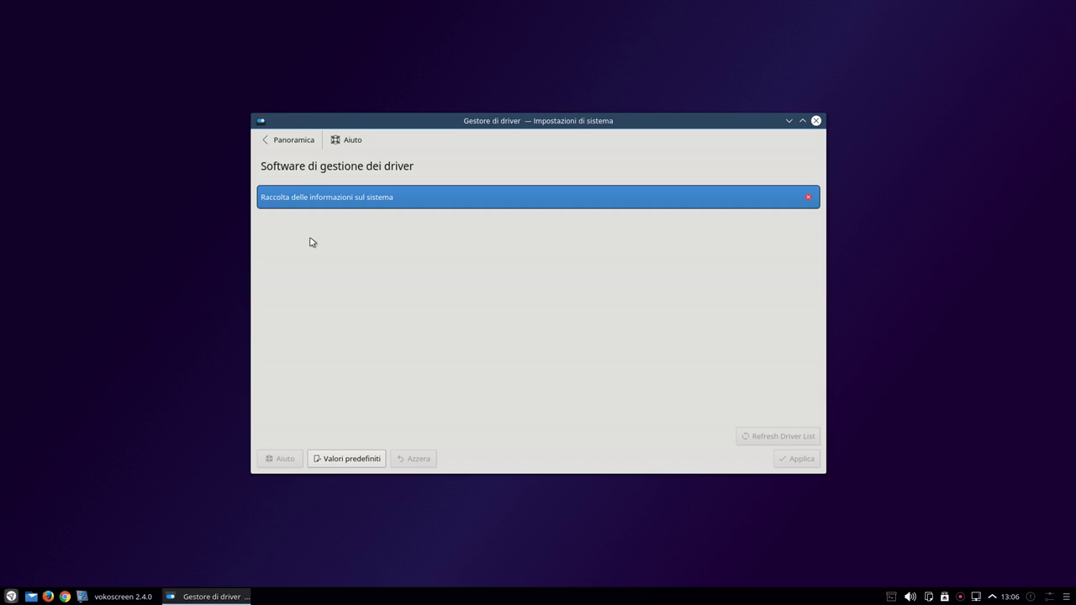
Show and hide the drop-down terminal, and look over the Stato e notifiche list before closing it.
left_click(891, 597)
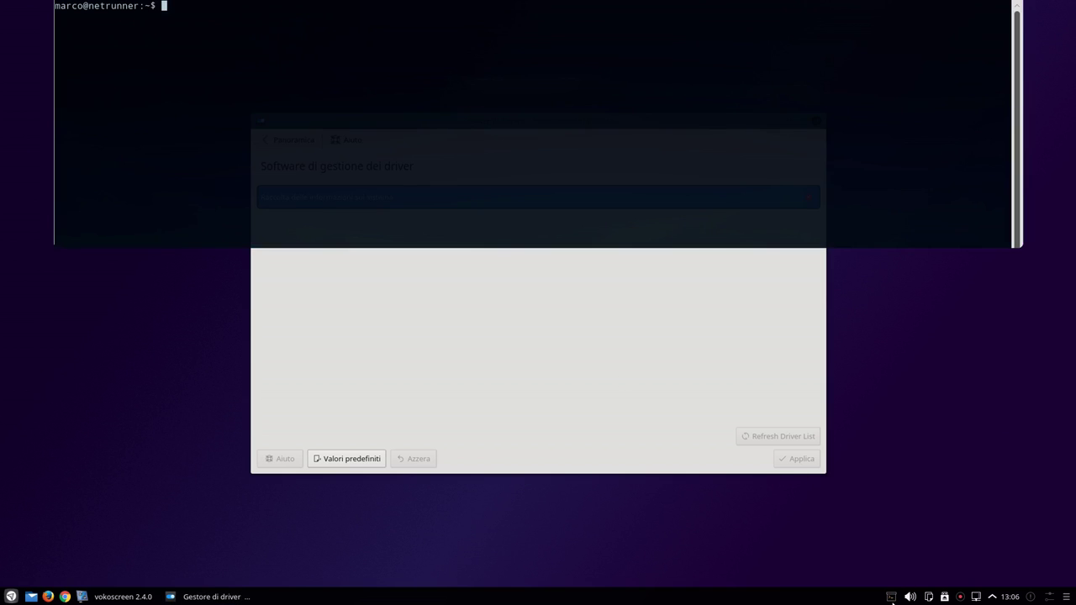
left_click(892, 599)
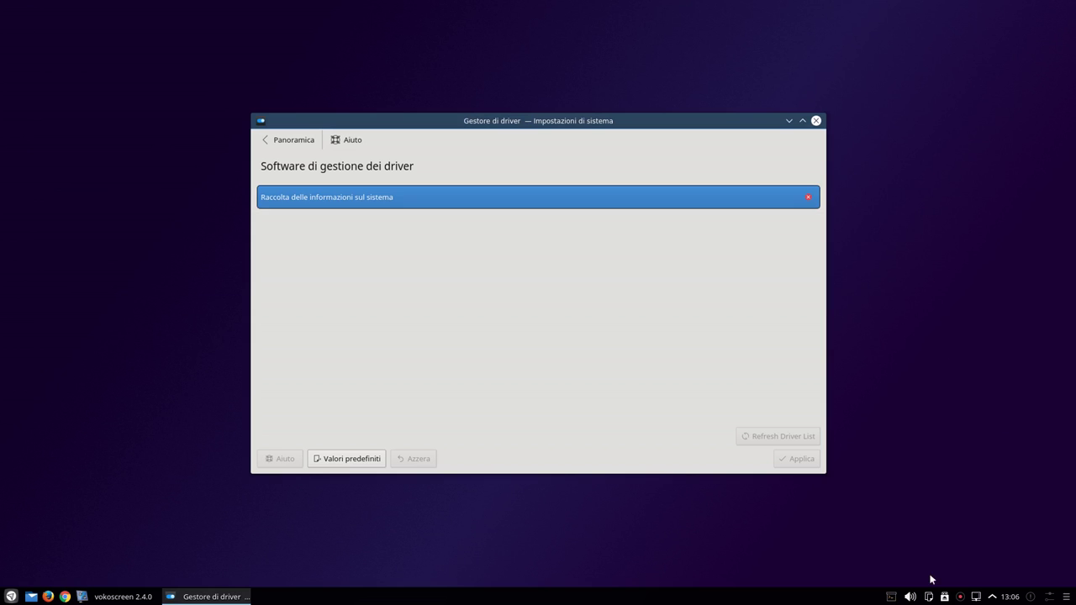
left_click(993, 596)
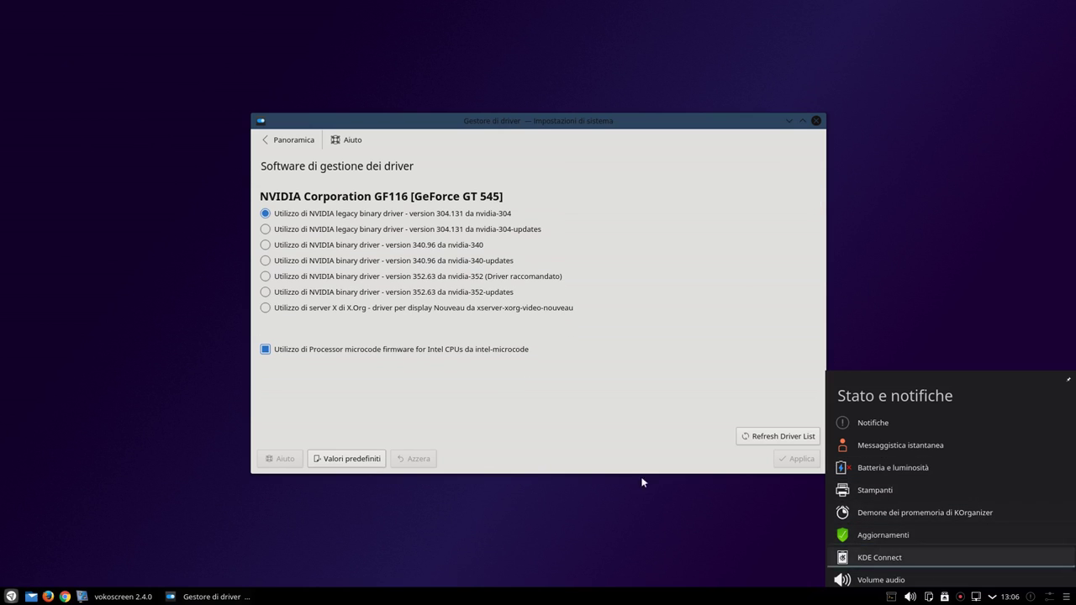
left_click(496, 378)
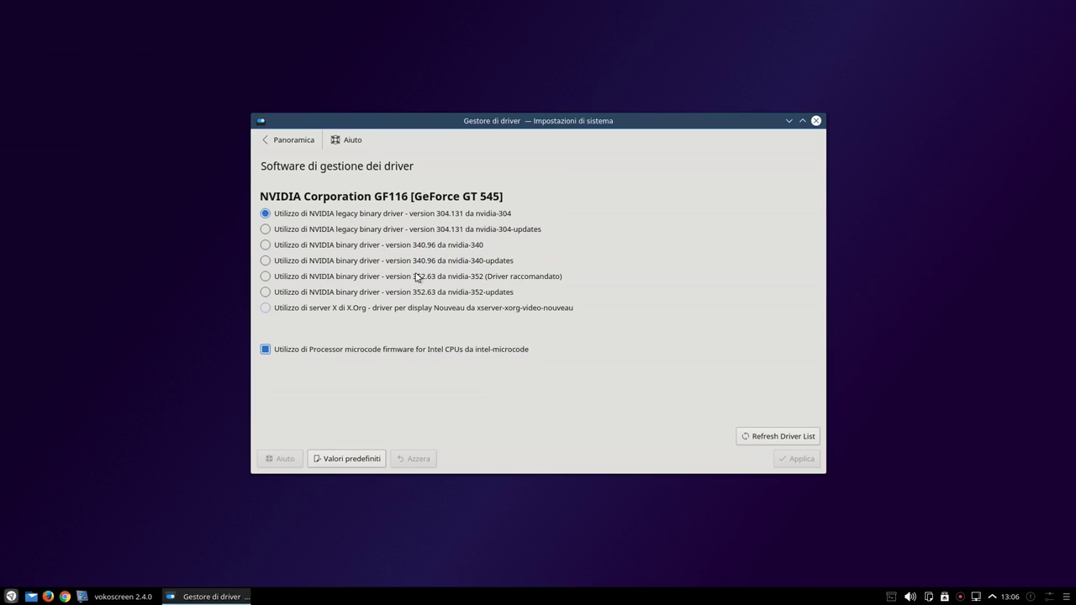
Leave the driver manager, view the software and hardware information in About System, and close the system settings.
left_click(294, 147)
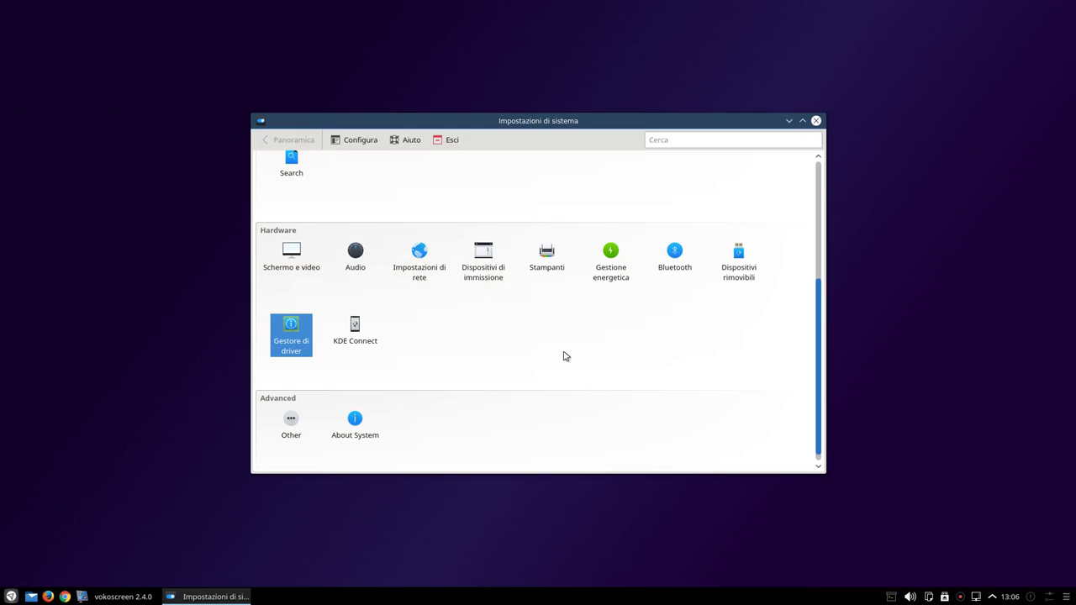
left_click(355, 412)
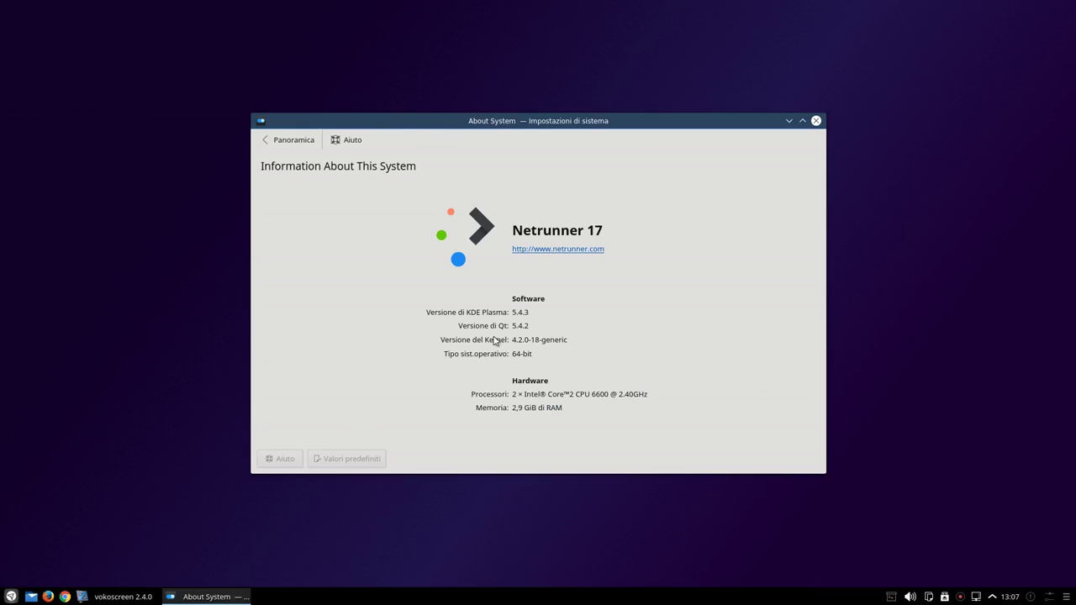
left_click(814, 122)
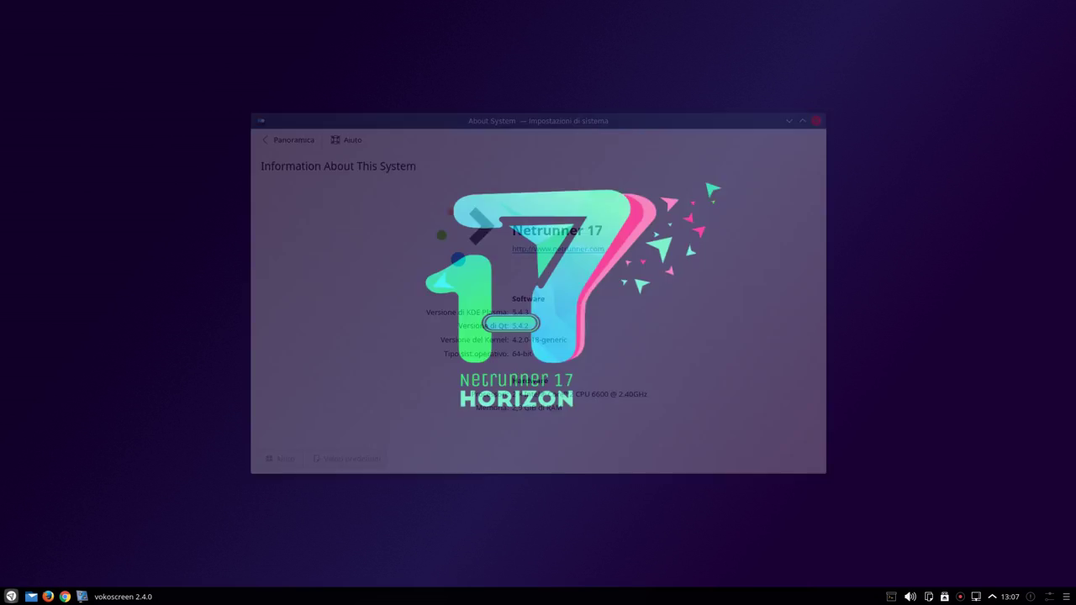
Show and hide the desktop search bar, and view the active connections under Reti before closing them.
left_click(1049, 597)
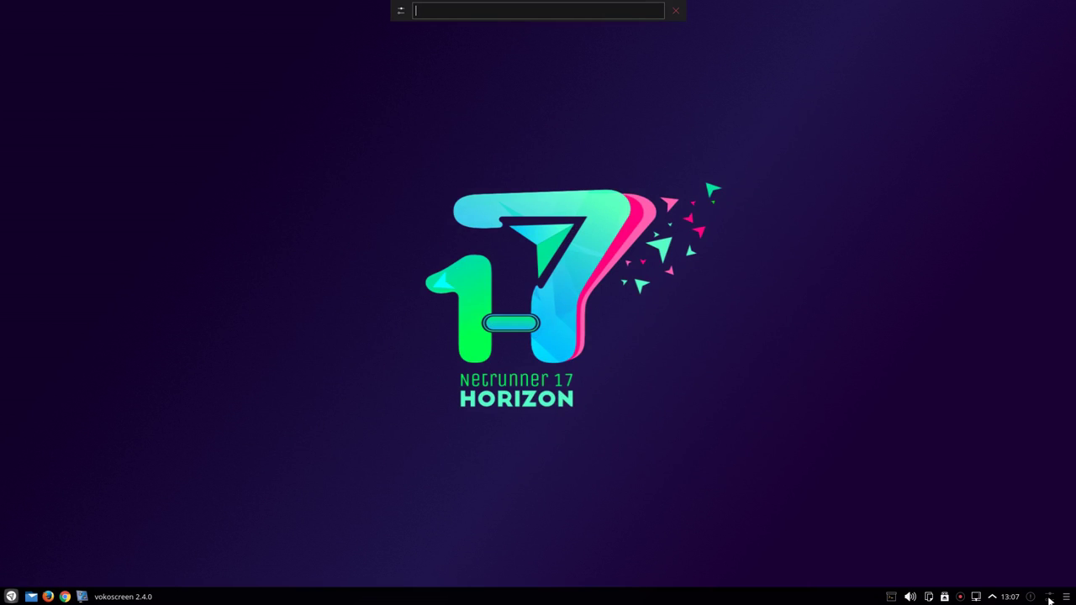
left_click(1049, 599)
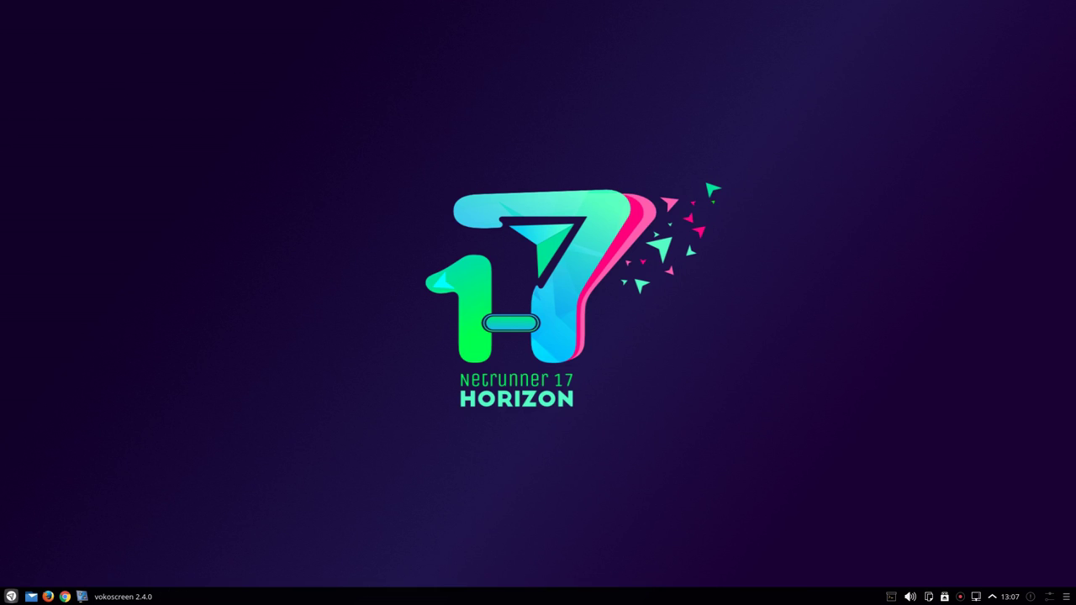
key("Escape")
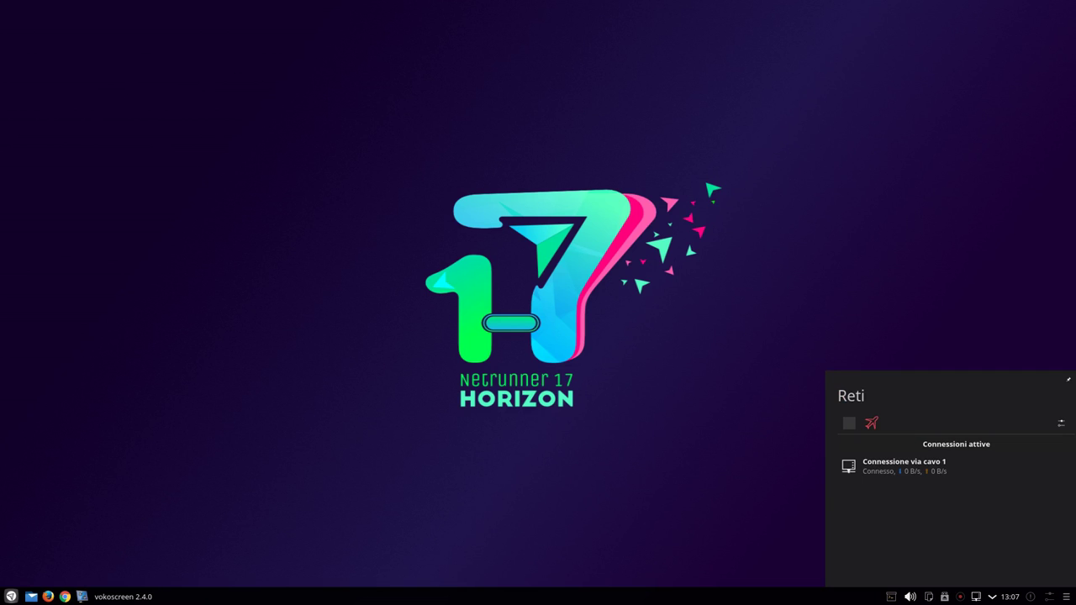
key("Escape")
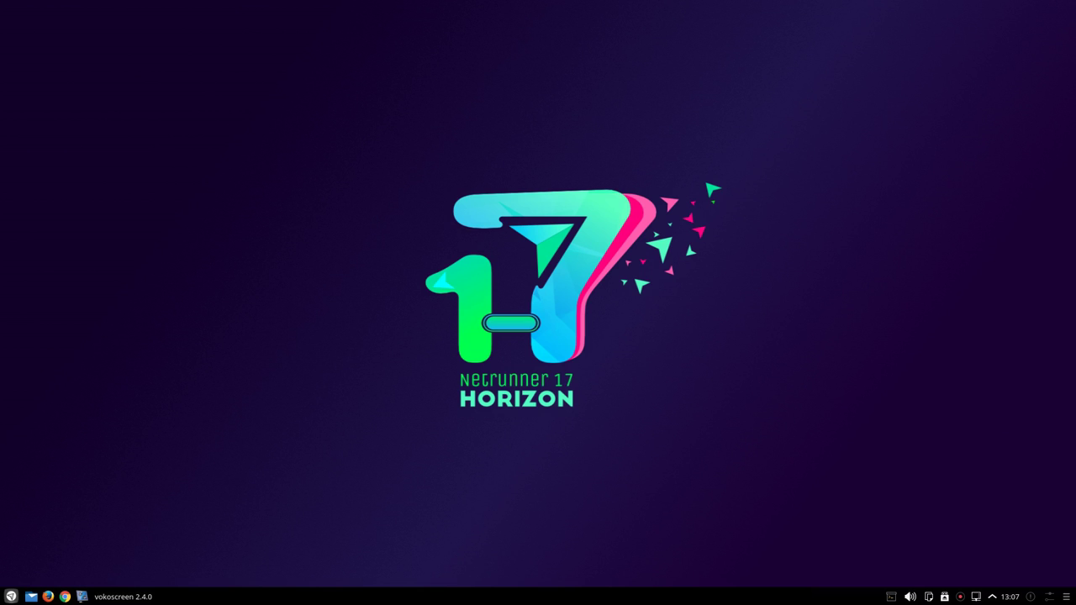
Show and hide the drop-down terminal over the empty desktop, and open the application menu.
left_click(891, 597)
left_click(892, 598)
key("super")
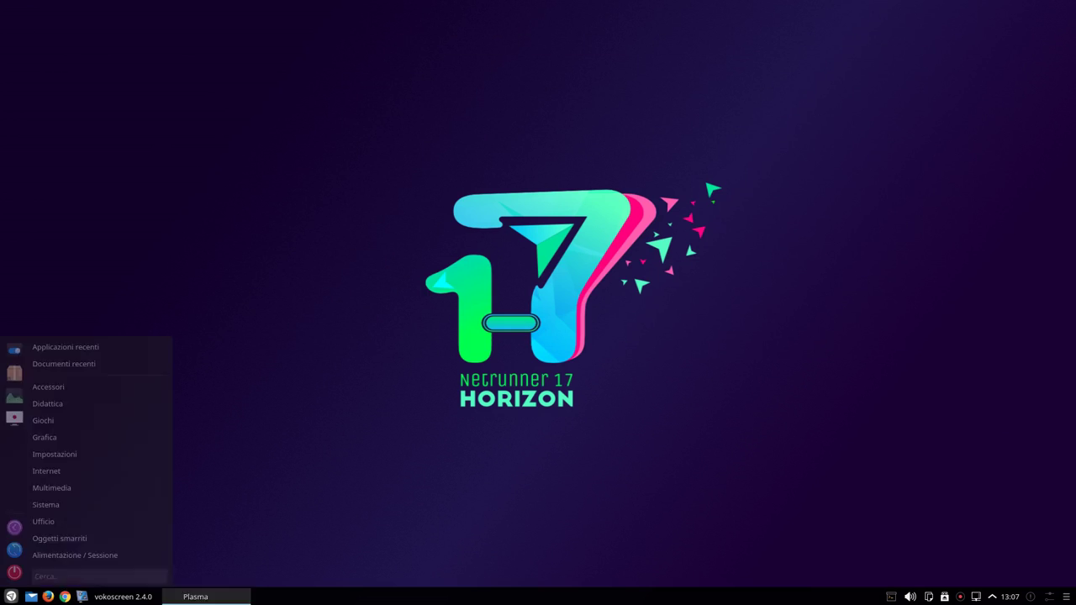